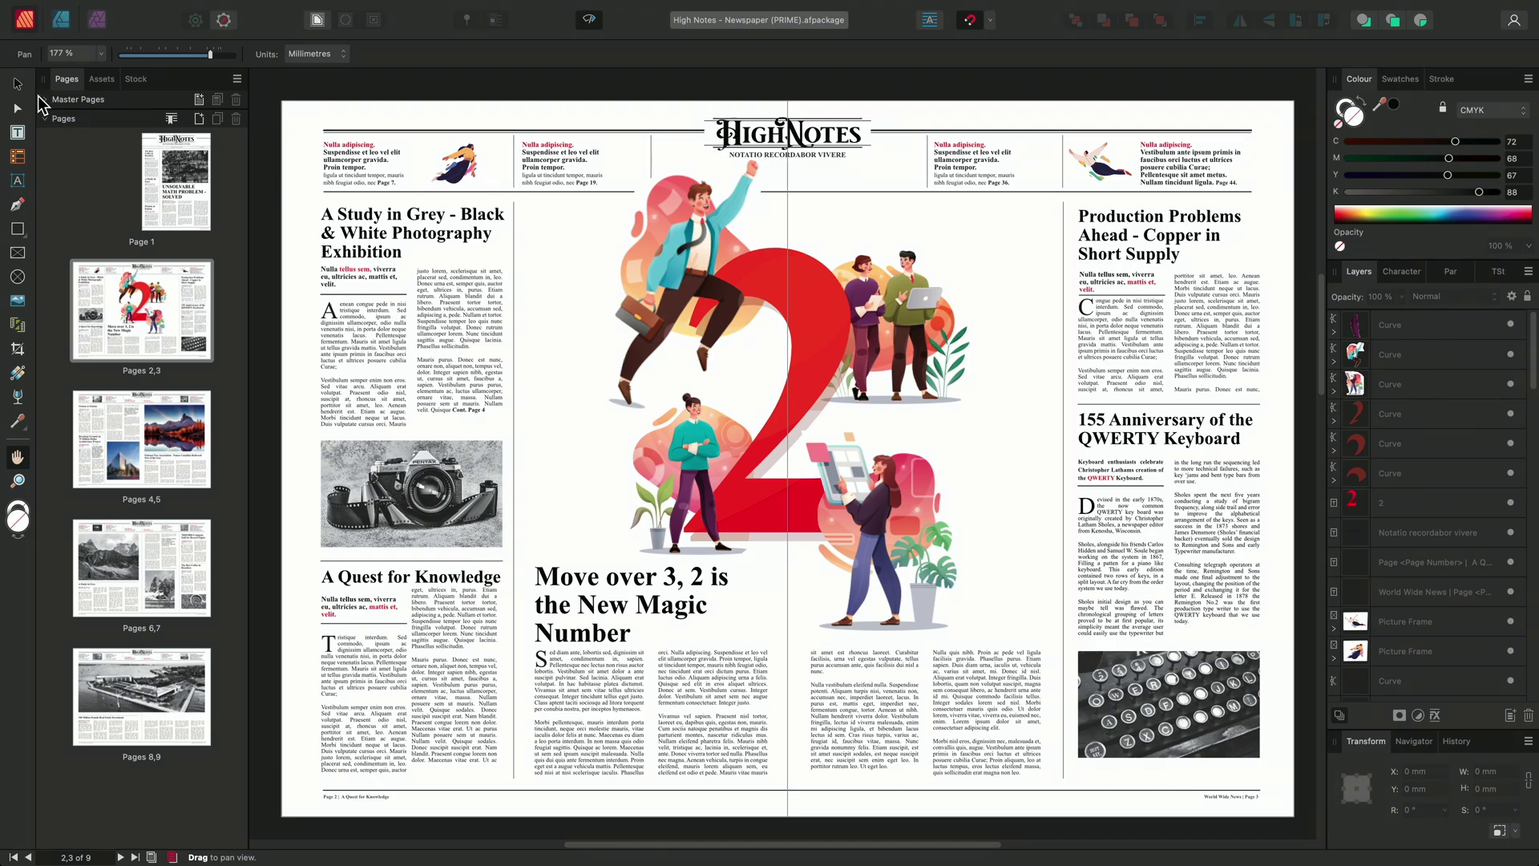
{"action": "left_click", "coordinate": [17, 84]}
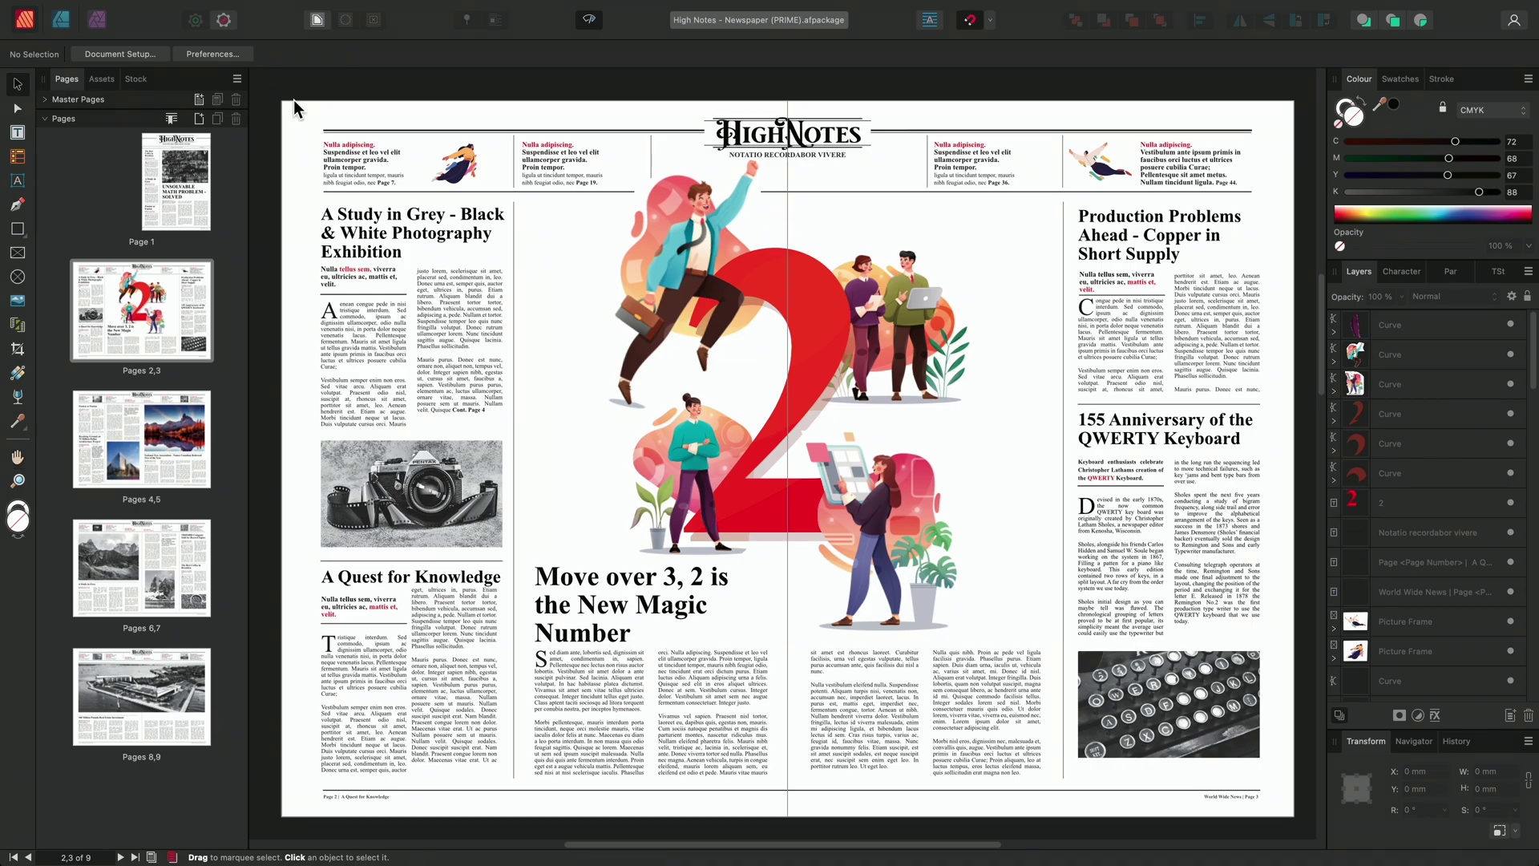
{"action": "mouse_move", "coordinate": [586, 202]}
{"action": "left_mouse_down"}
{"action": "mouse_move", "coordinate": [771, 286]}
{"action": "mouse_move", "coordinate": [909, 398]}
{"action": "left_mouse_up"}
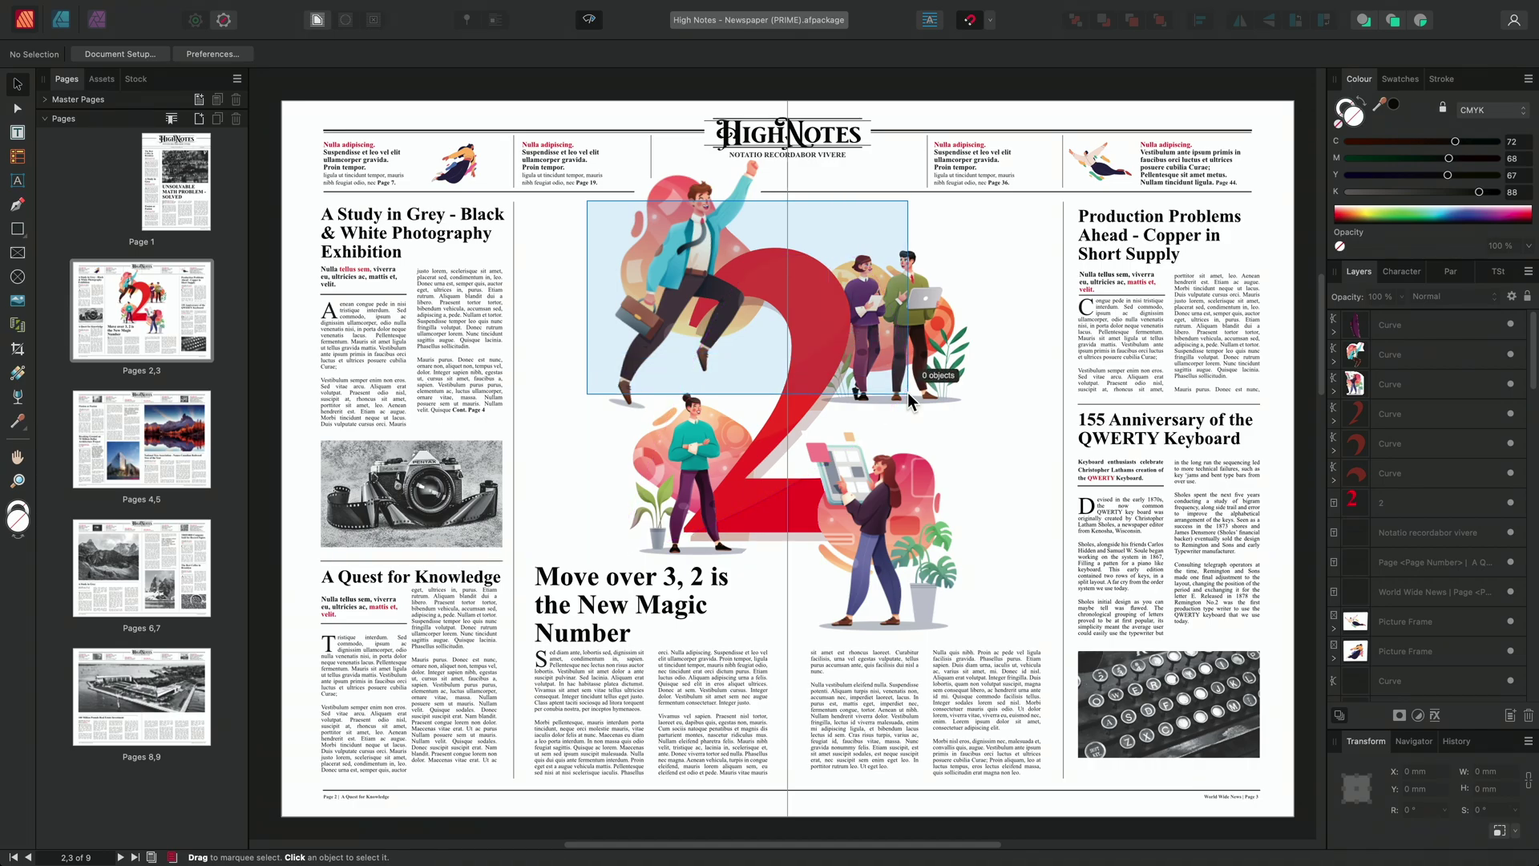
{"action": "left_click_drag", "start_coordinate": [909, 400], "coordinate": [962, 517]}
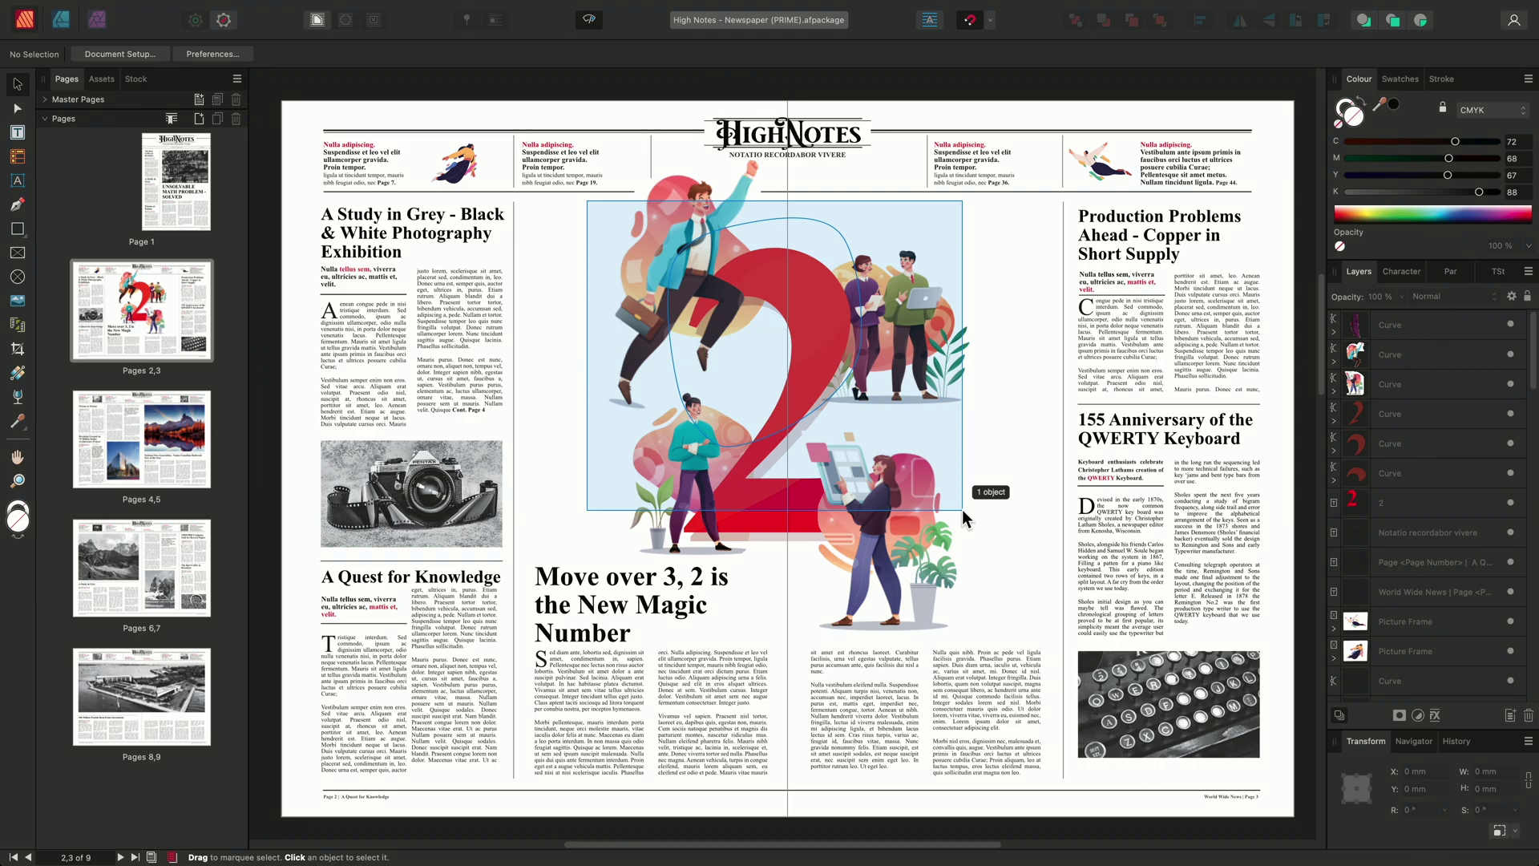
{"action": "left_click_drag", "start_coordinate": [962, 517], "coordinate": [982, 556]}
{"action": "key", "text": "Delete"}
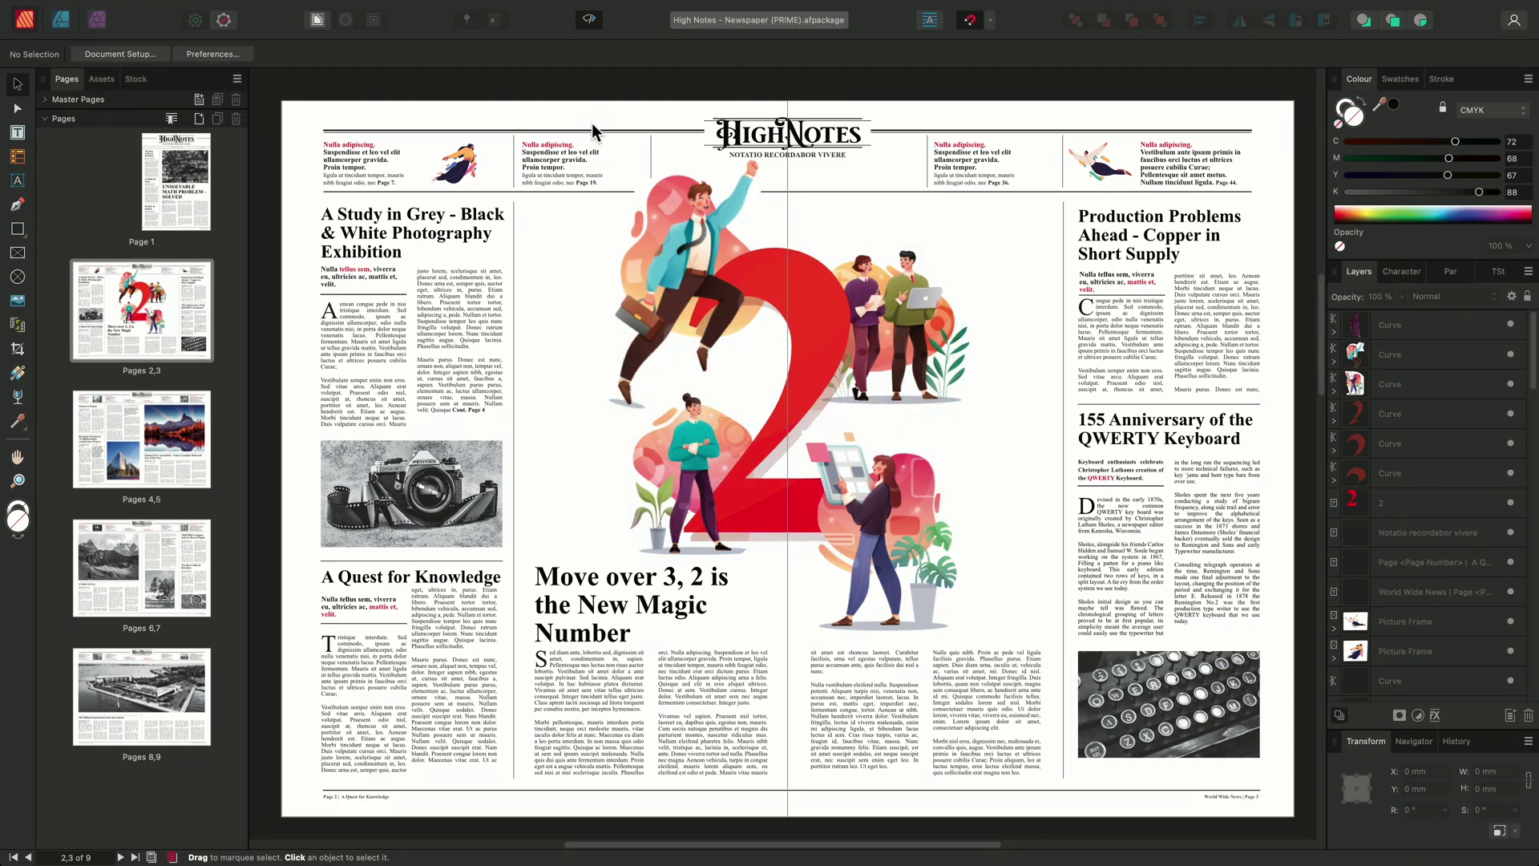
{"action": "left_click_drag", "start_coordinate": [605, 246], "coordinate": [736, 386]}
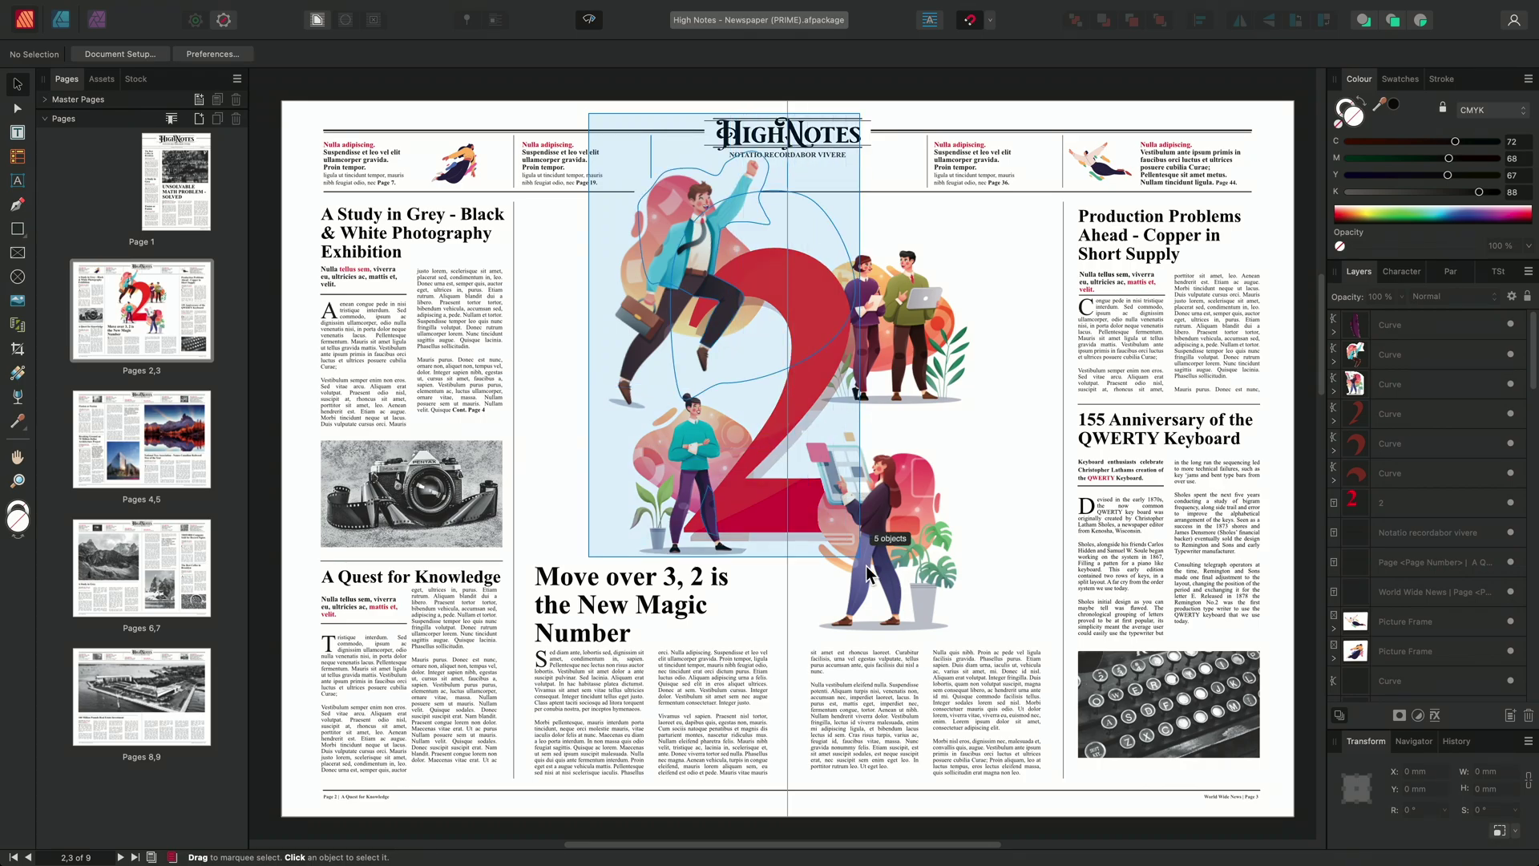
{"action": "mouse_move", "coordinate": [735, 386]}
{"action": "left_mouse_down"}
{"action": "mouse_move", "coordinate": [936, 646]}
{"action": "mouse_move", "coordinate": [997, 671]}
{"action": "mouse_move", "coordinate": [571, 331]}
{"action": "left_mouse_up"}
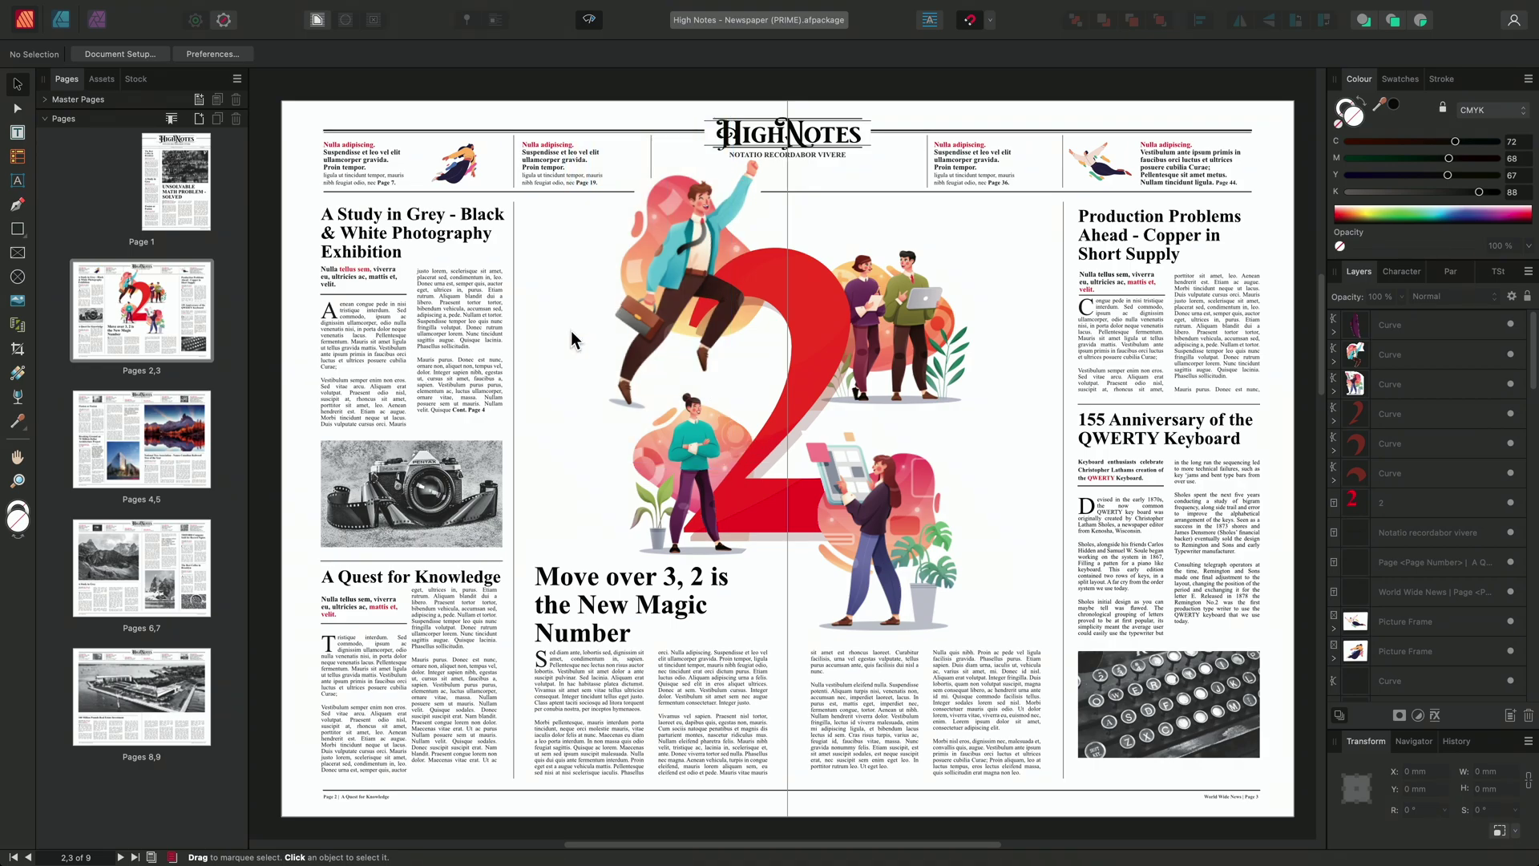
- Ctrl-drag an intersecting marquee across the magic-number illustration to select its eleven objects
{"action": "left_click_drag", "start_coordinate": [575, 211], "coordinate": [733, 341]}
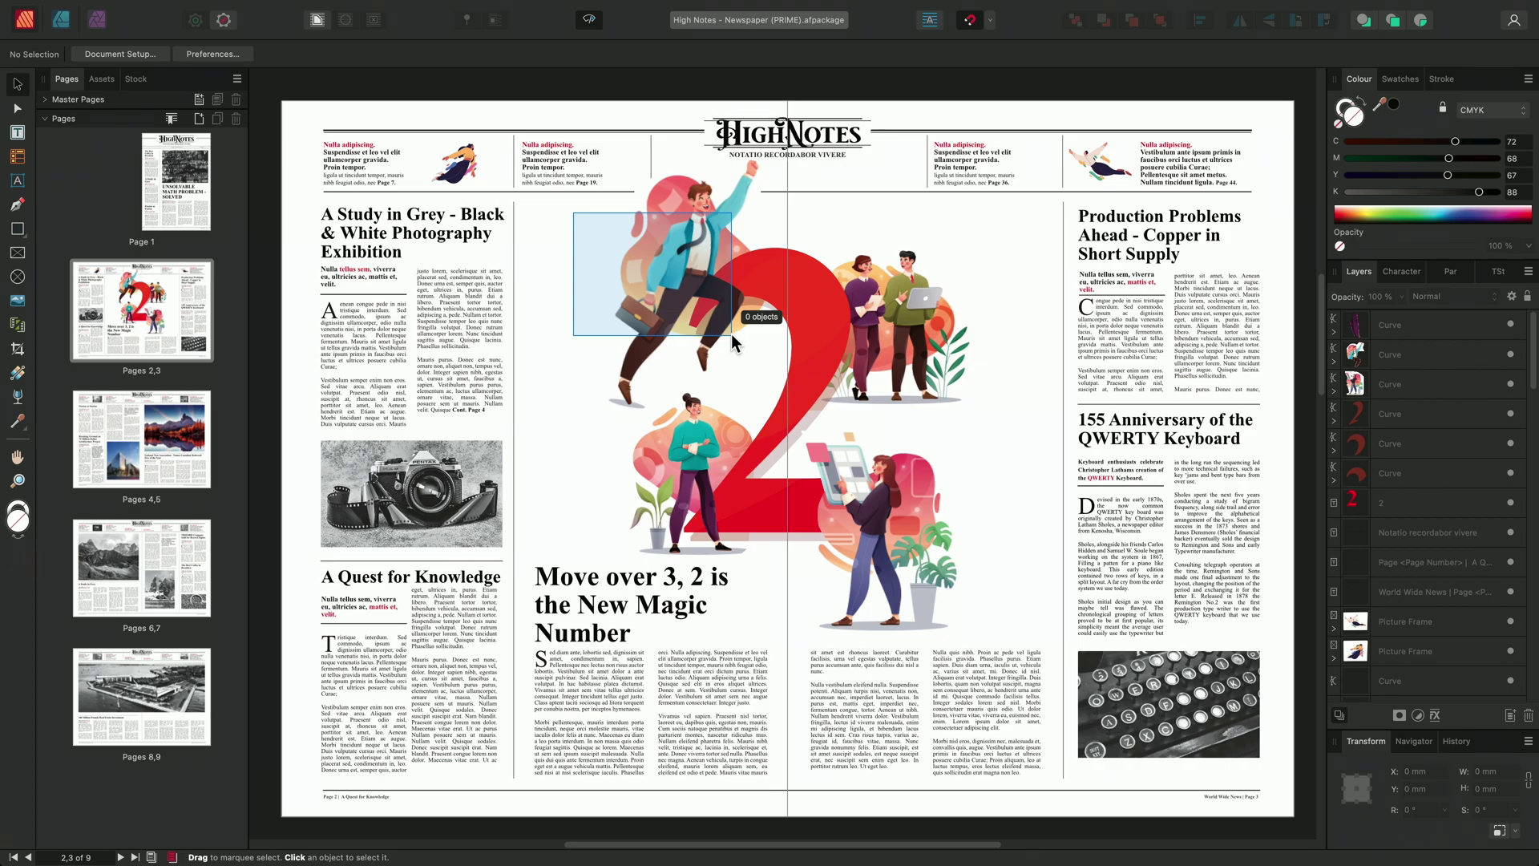
{"action": "key", "text": "ctrl"}
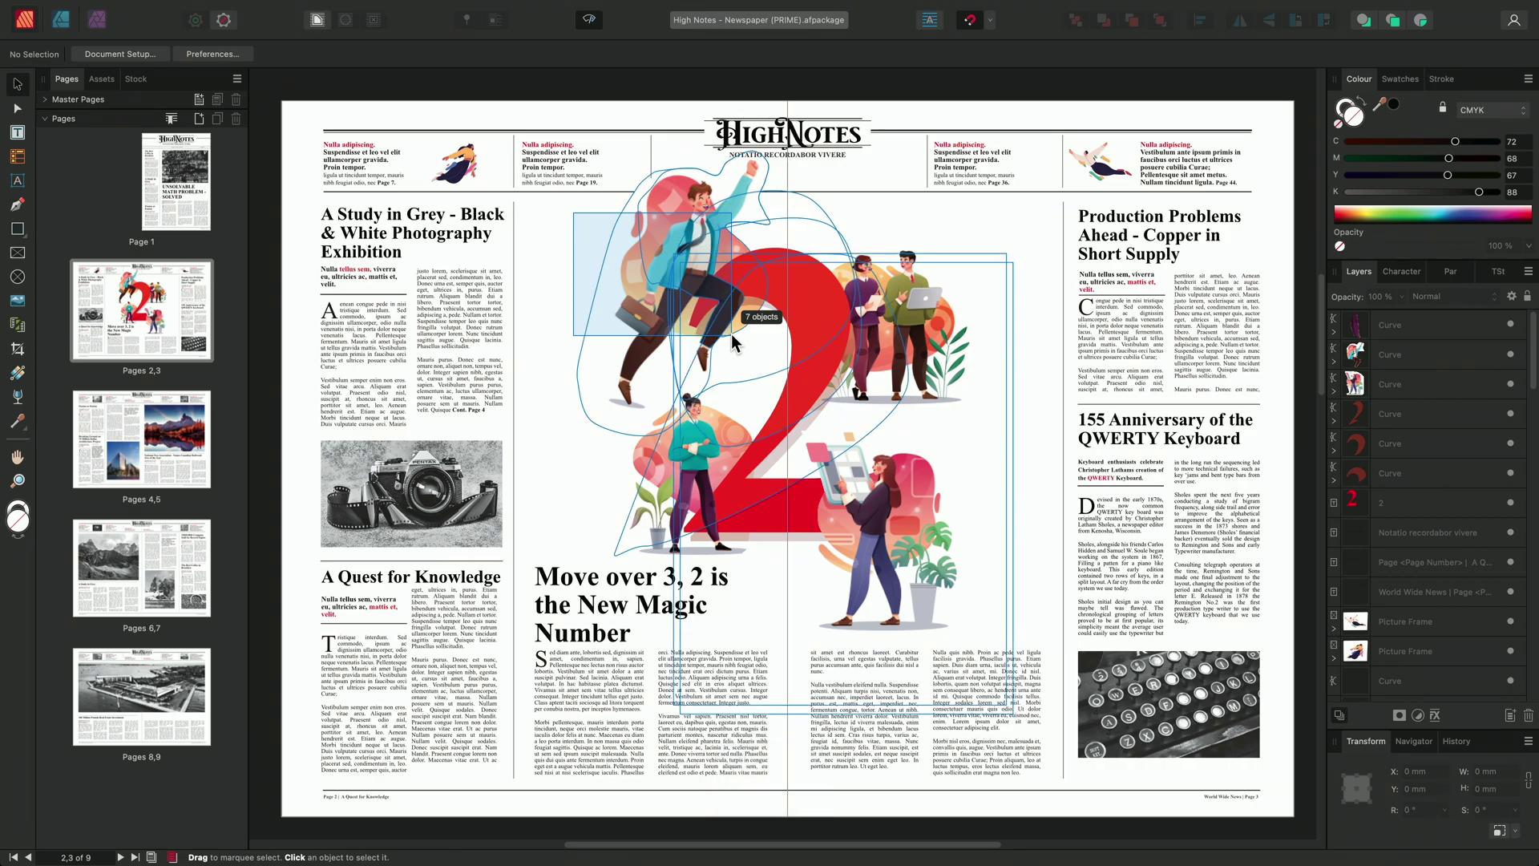
{"action": "left_click_drag", "start_coordinate": [731, 333], "coordinate": [982, 552]}
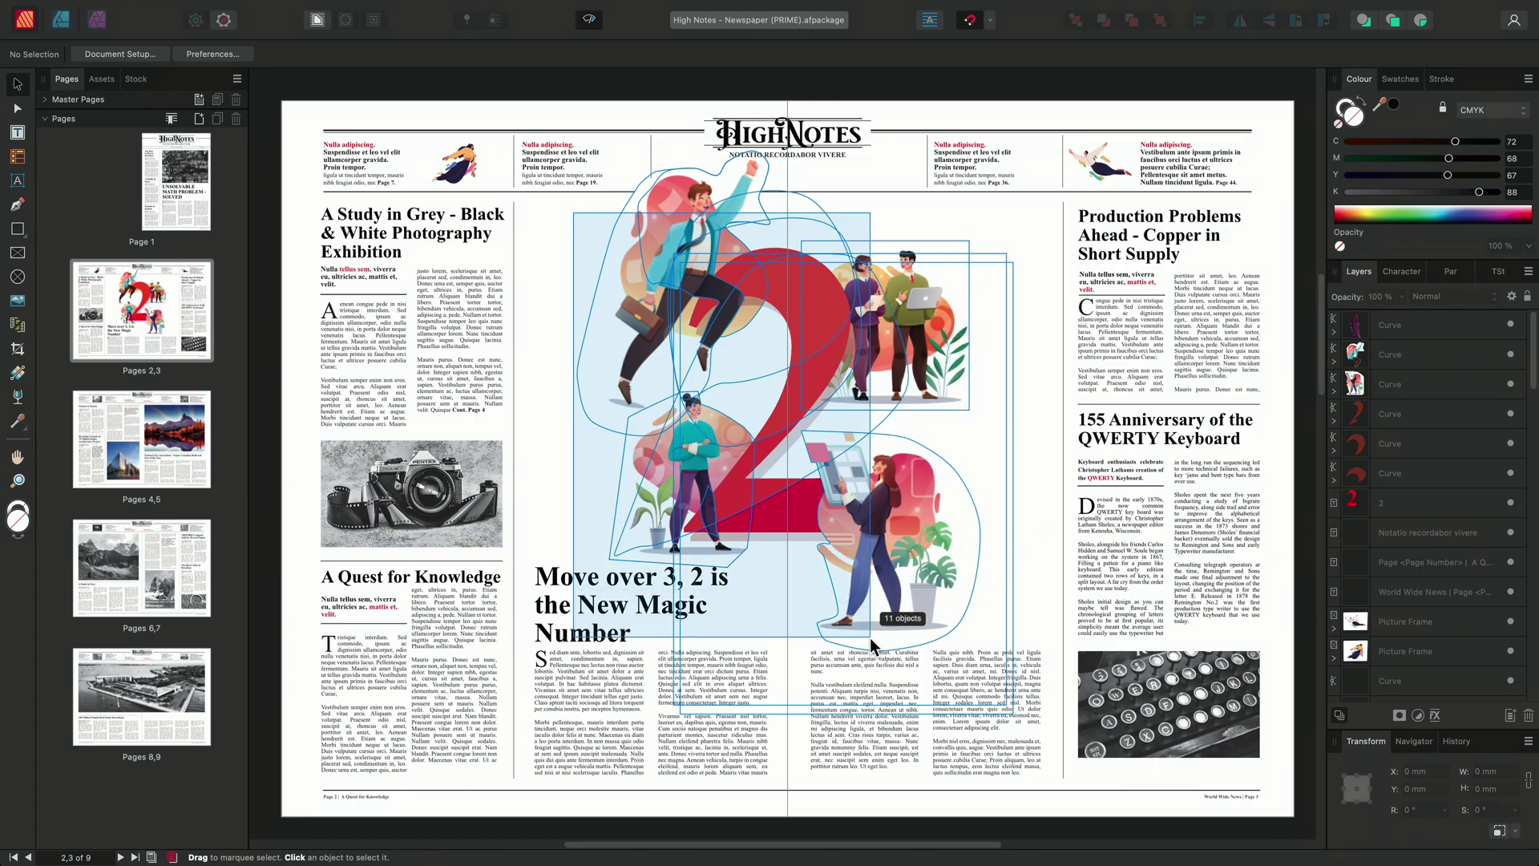
{"action": "mouse_move", "coordinate": [982, 552]}
{"action": "left_mouse_down"}
{"action": "mouse_move", "coordinate": [874, 670]}
{"action": "mouse_move", "coordinate": [1076, 731]}
{"action": "mouse_move", "coordinate": [996, 644]}
{"action": "mouse_move", "coordinate": [937, 508]}
{"action": "left_mouse_up"}
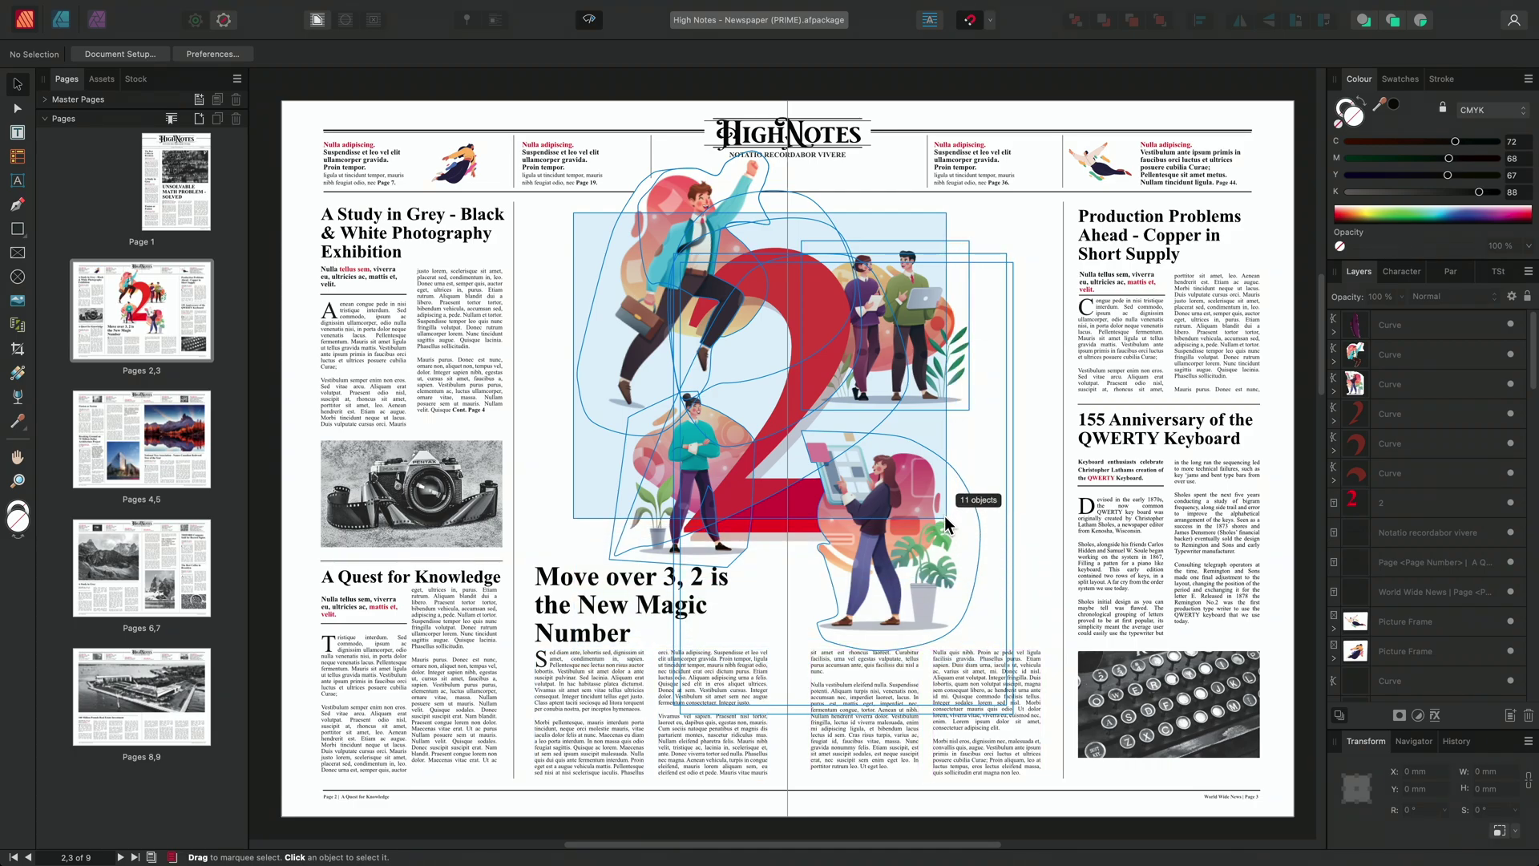
{"action": "left_click_drag", "start_coordinate": [936, 509], "coordinate": [936, 509]}
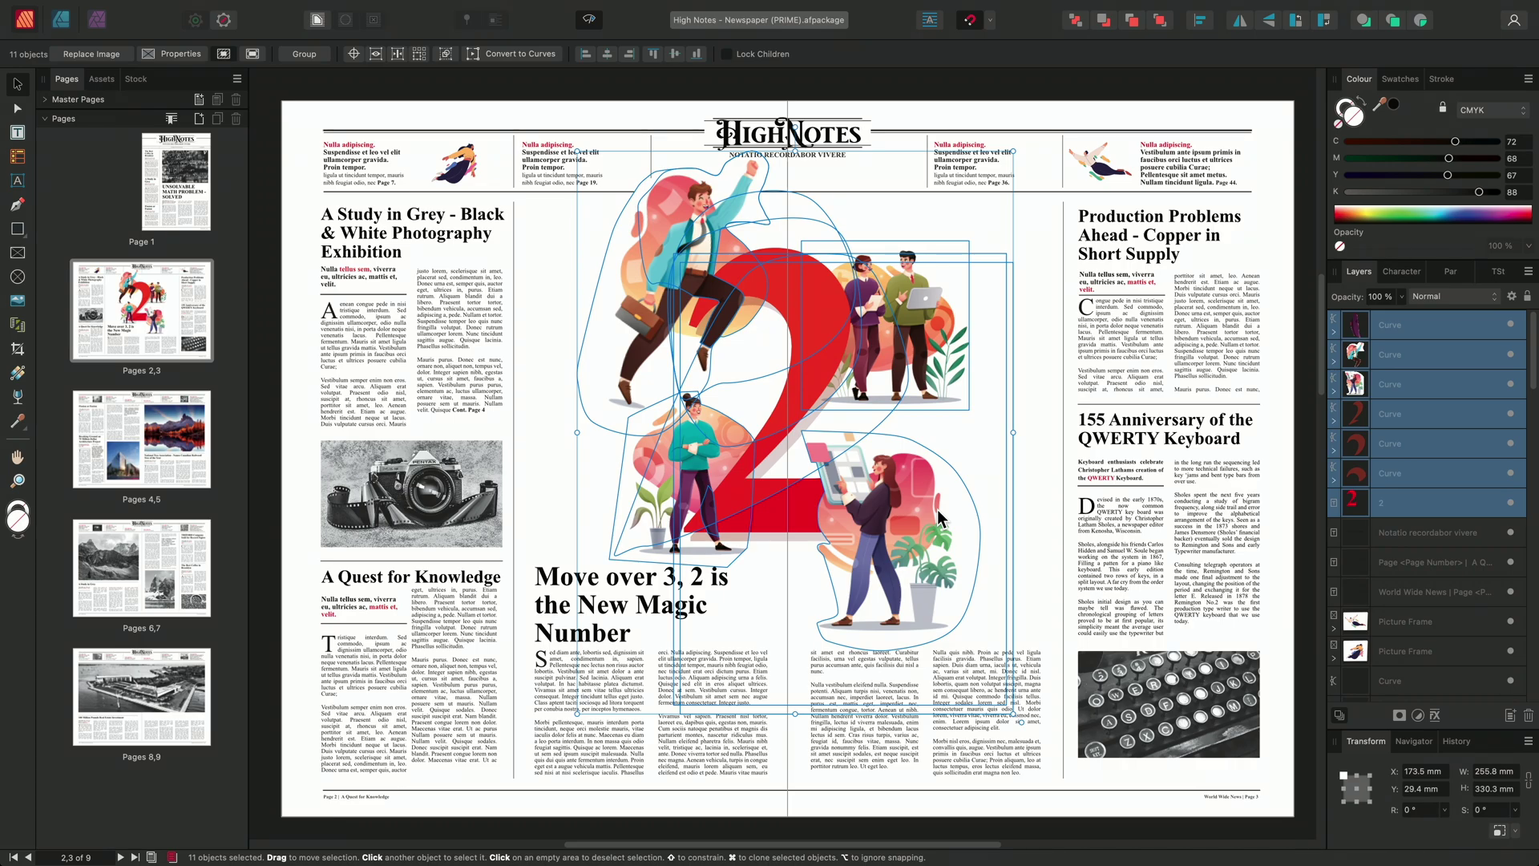
- Group the eleven selected illustration pieces with Cmd+G
{"action": "key", "text": "super+g"}
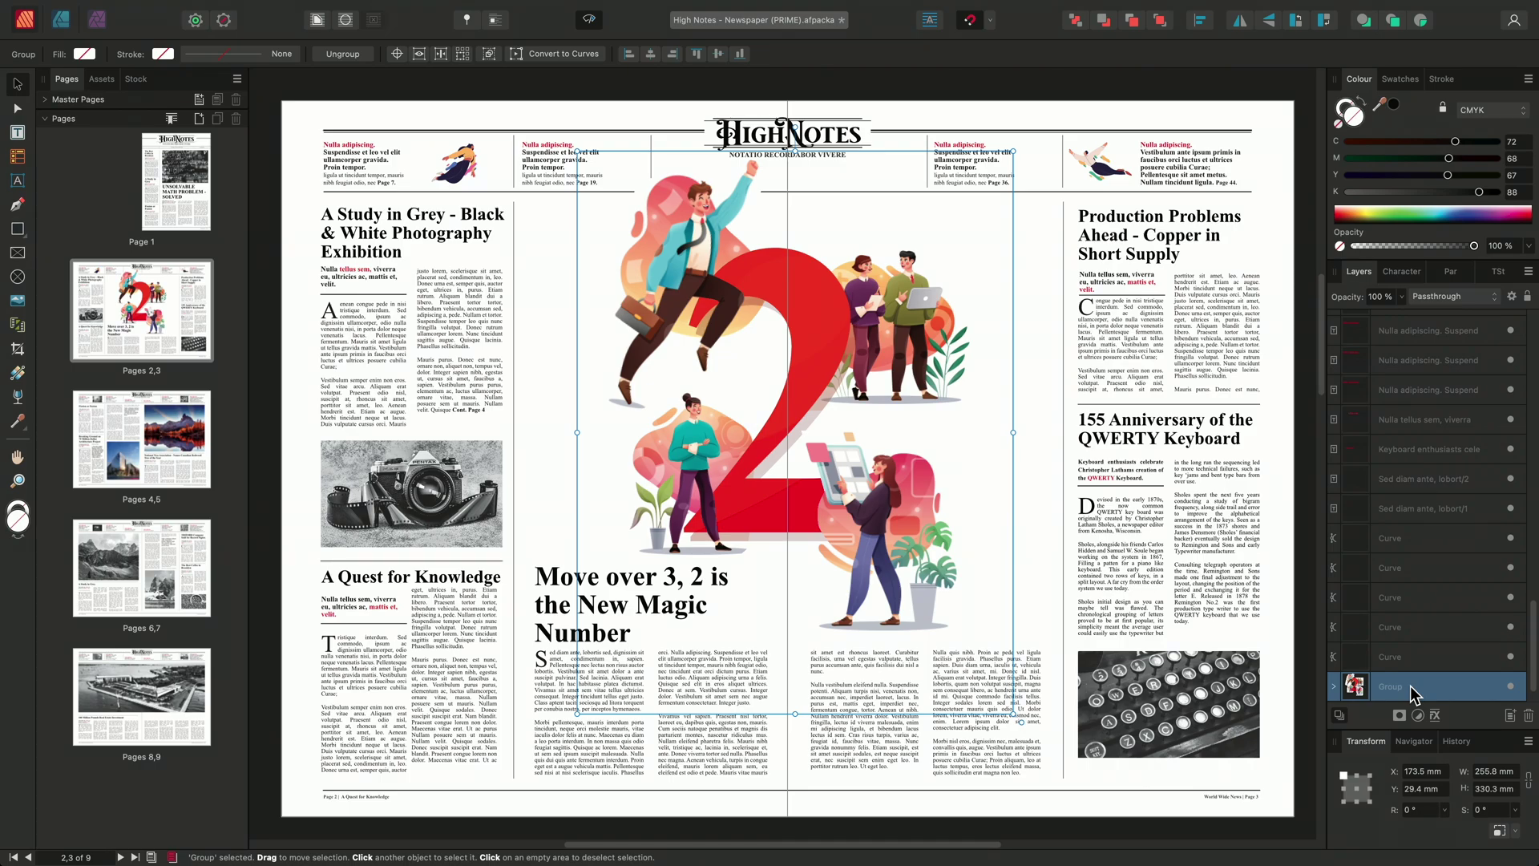
{"action": "left_click", "coordinate": [387, 10]}
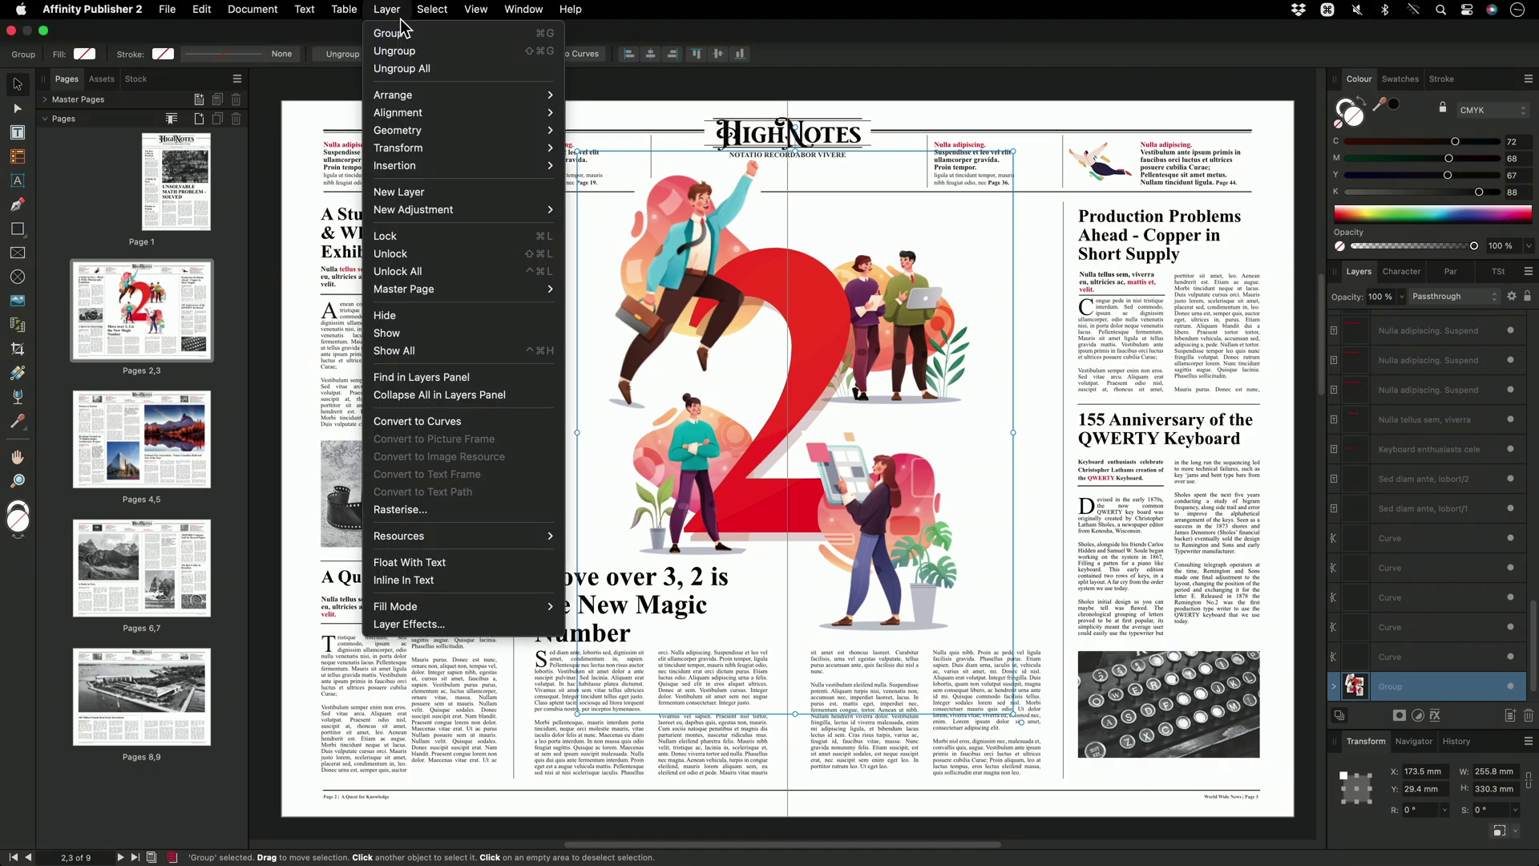
{"action": "mouse_move", "coordinate": [412, 210]}
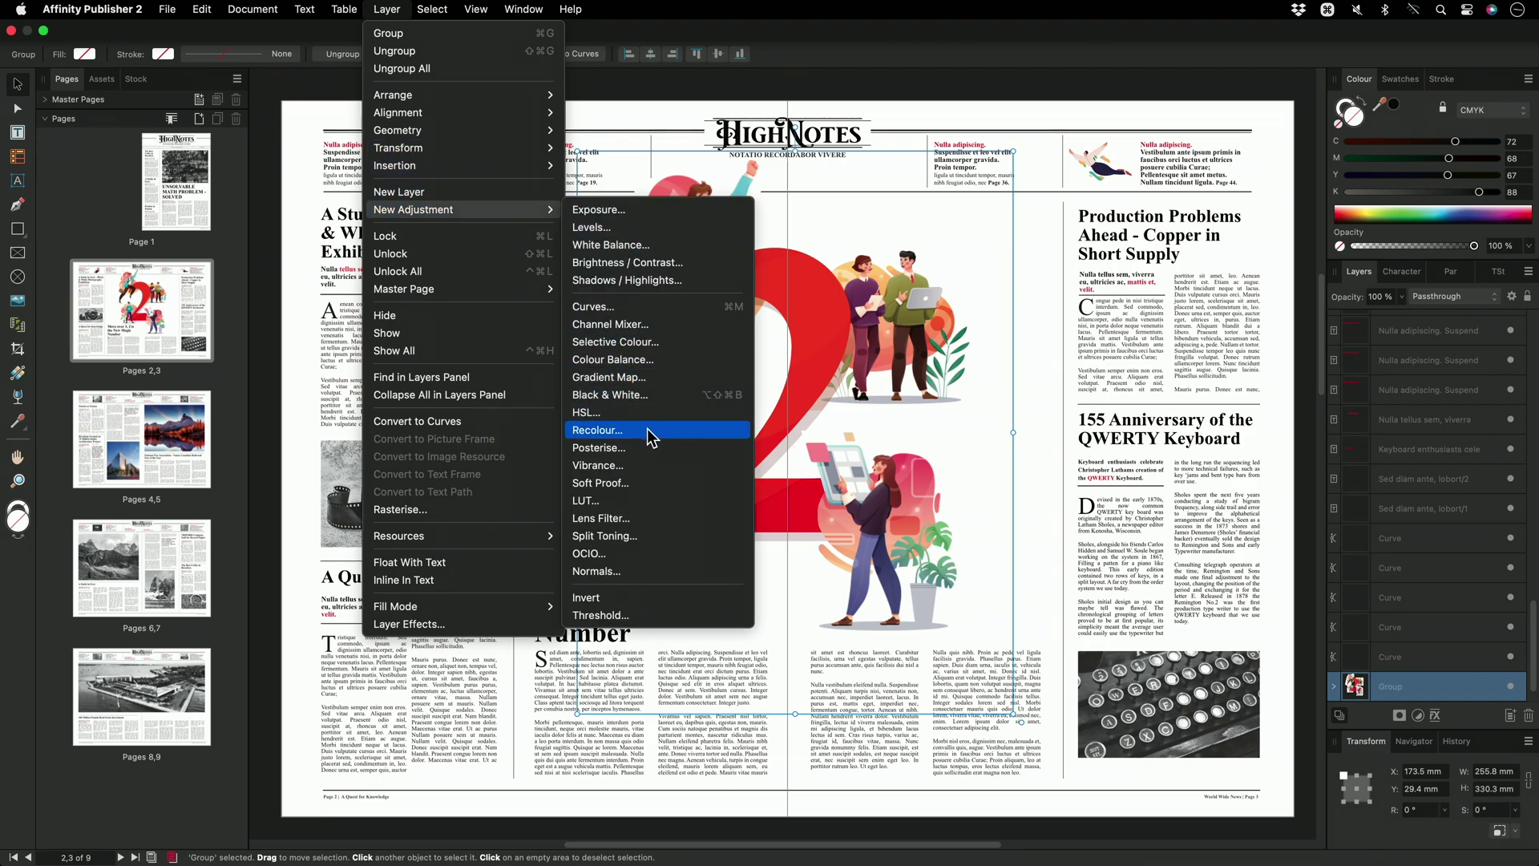
- Recolour the group blue at hue 221.7° in Soft Light, then show the pages 4–5 spread
{"action": "left_click", "coordinate": [646, 428]}
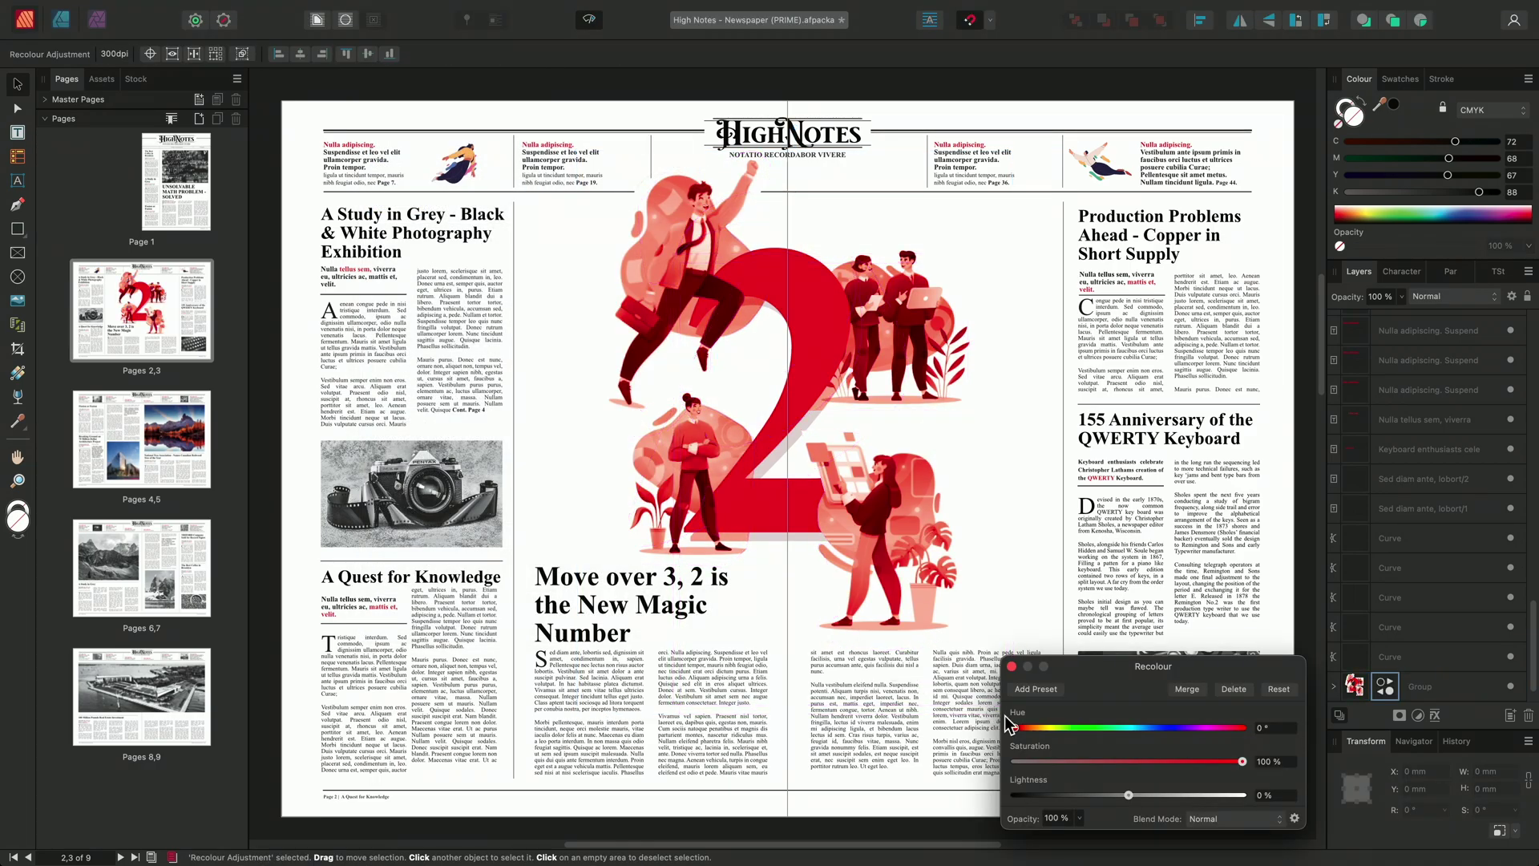
{"action": "left_click_drag", "start_coordinate": [1015, 726], "coordinate": [1154, 726]}
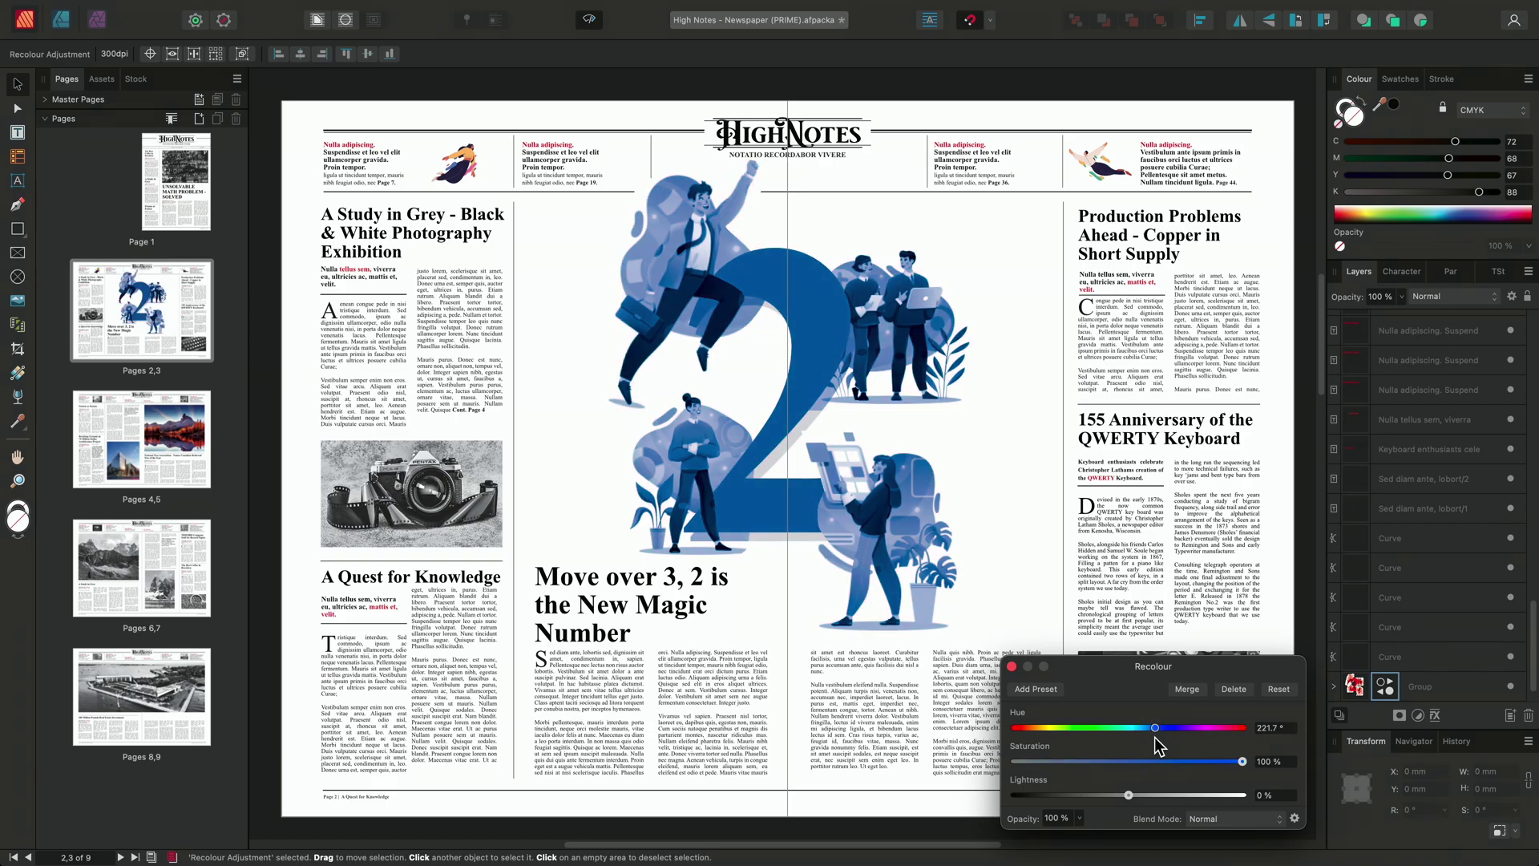
{"action": "left_click", "coordinate": [1221, 819]}
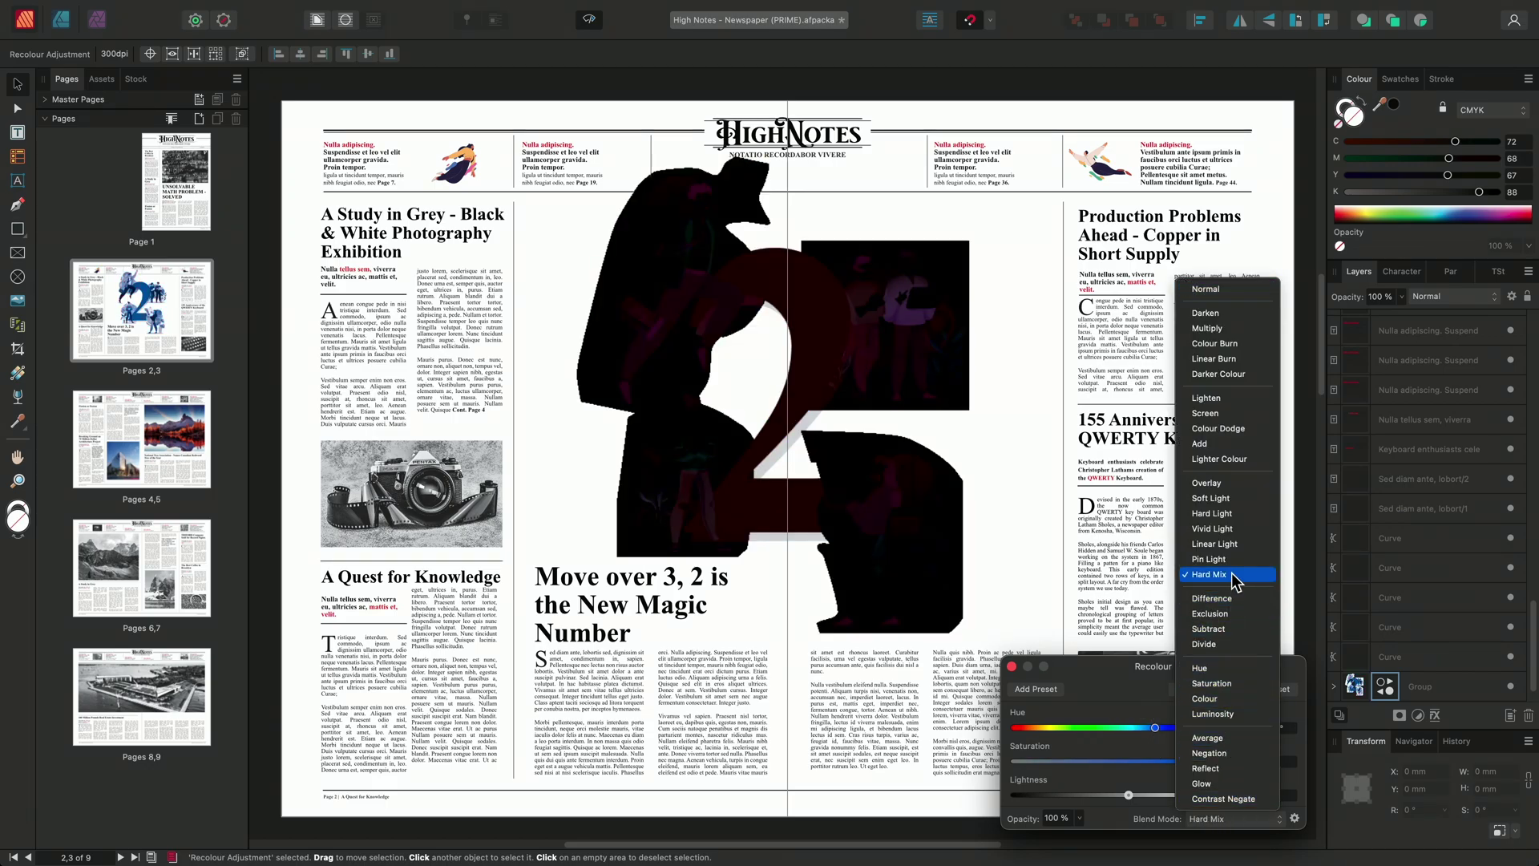
{"action": "left_click", "coordinate": [1212, 498]}
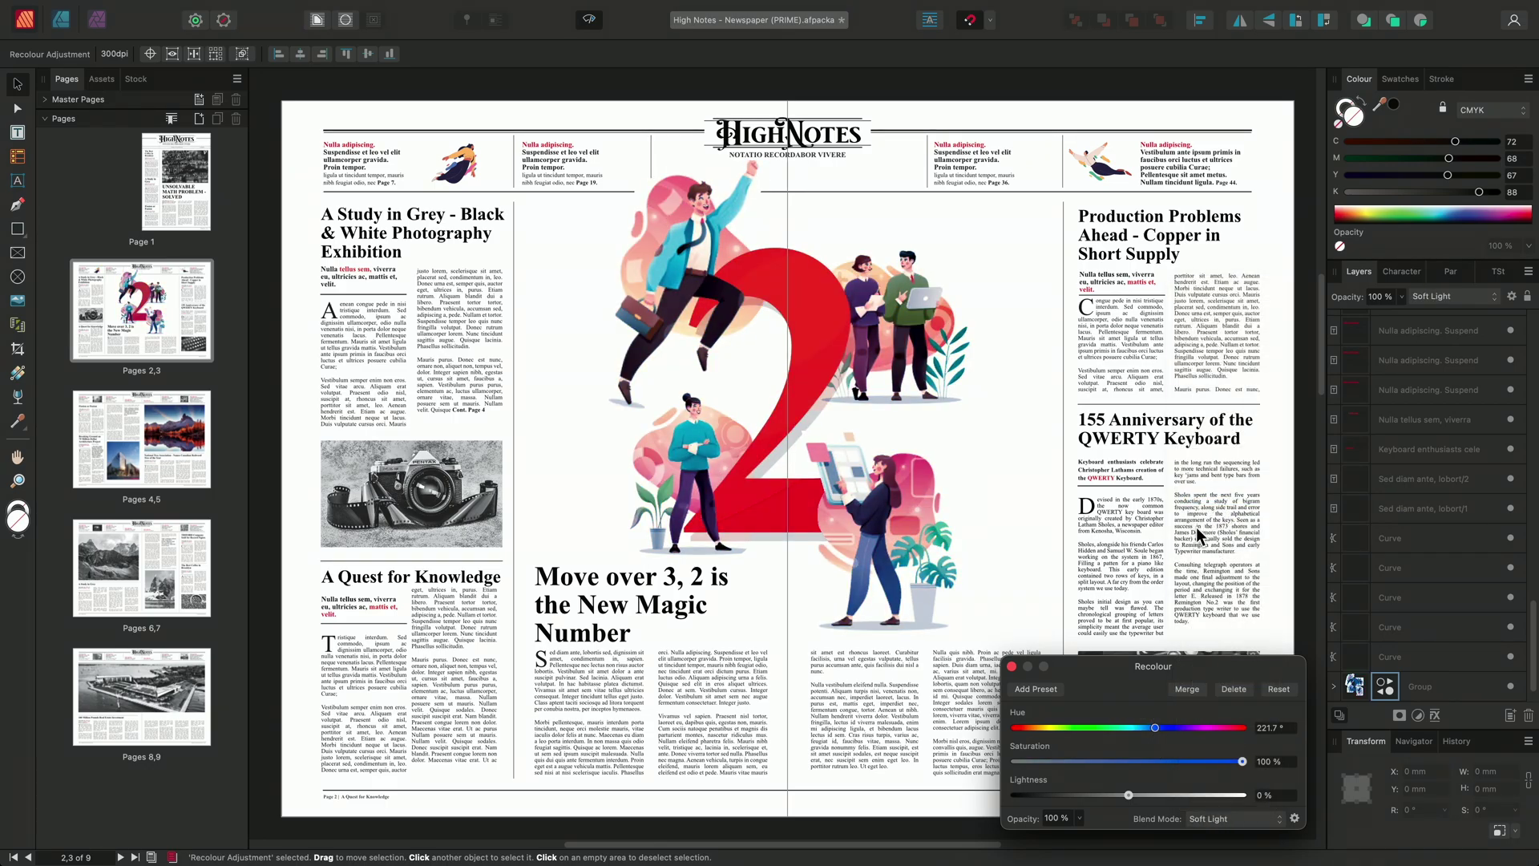
{"action": "left_click", "coordinate": [1013, 669]}
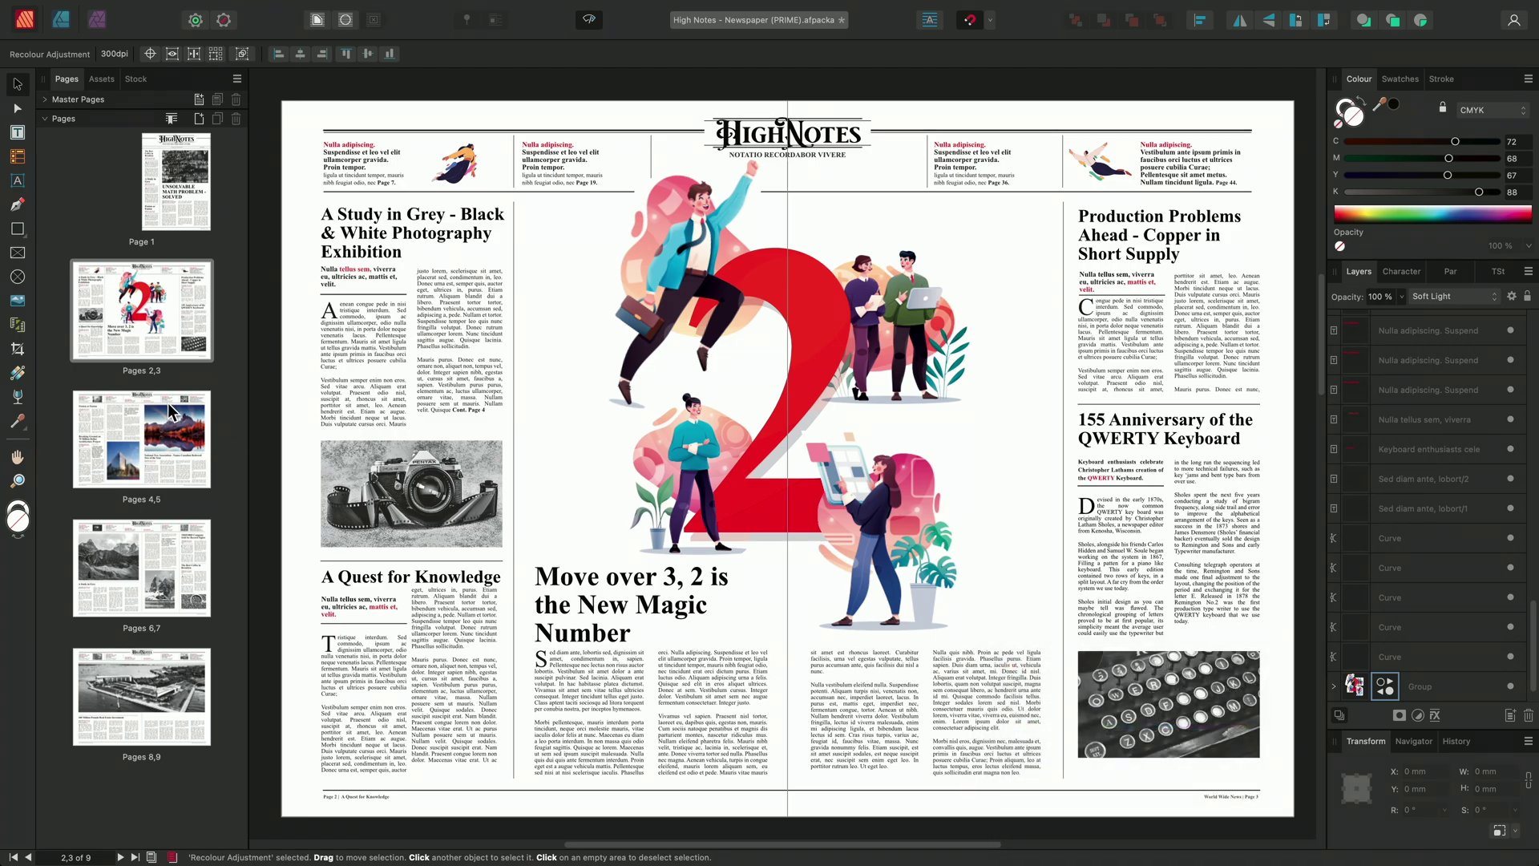
{"action": "double_click", "coordinate": [143, 410]}
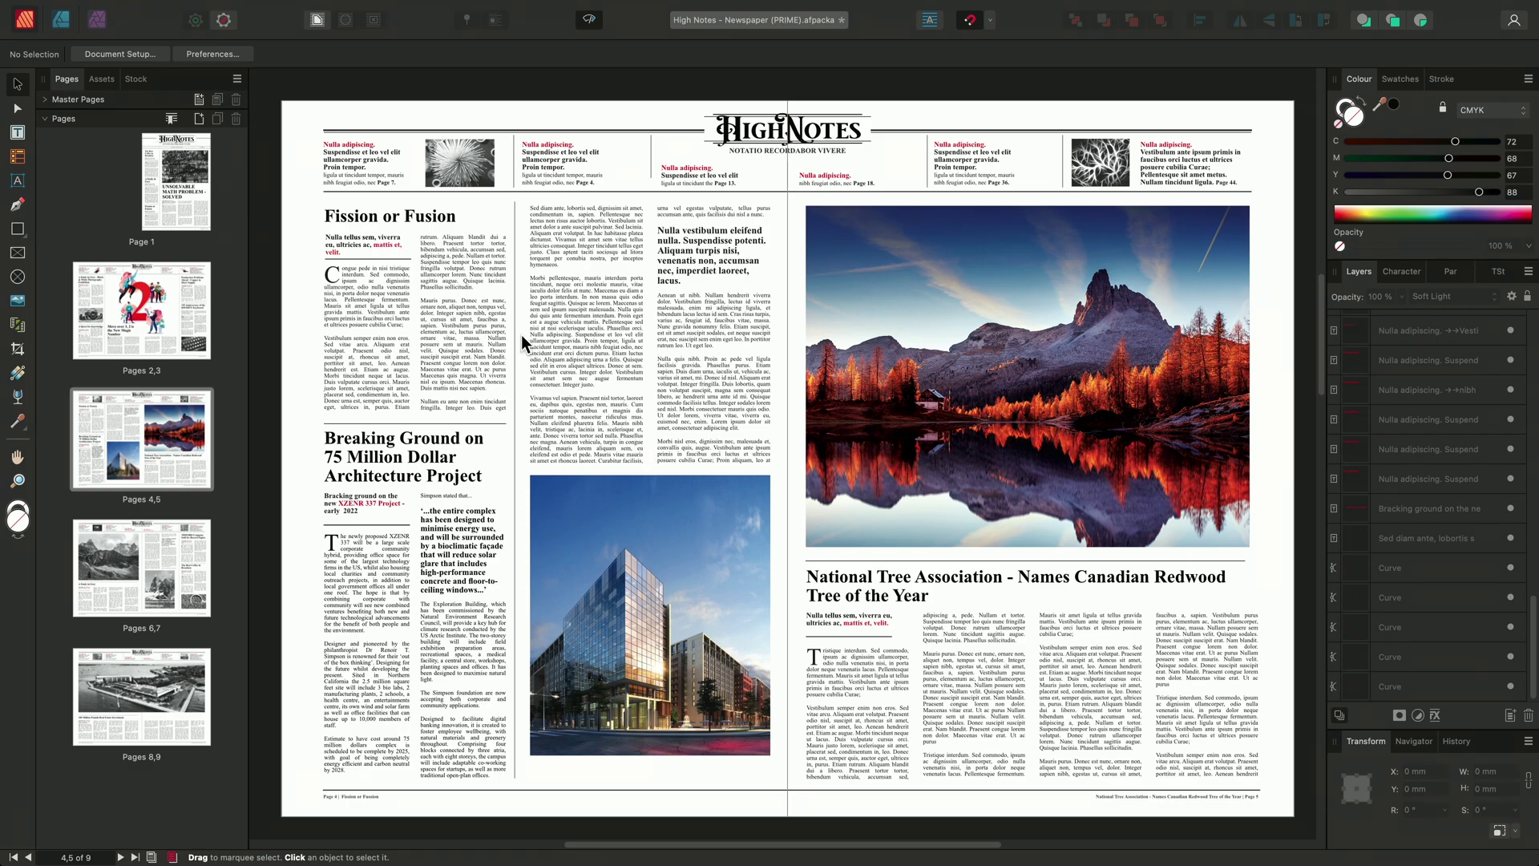
- Enable 'Select object when intersects with selection marquee' in the Tools settings
{"action": "left_click", "coordinate": [92, 8]}
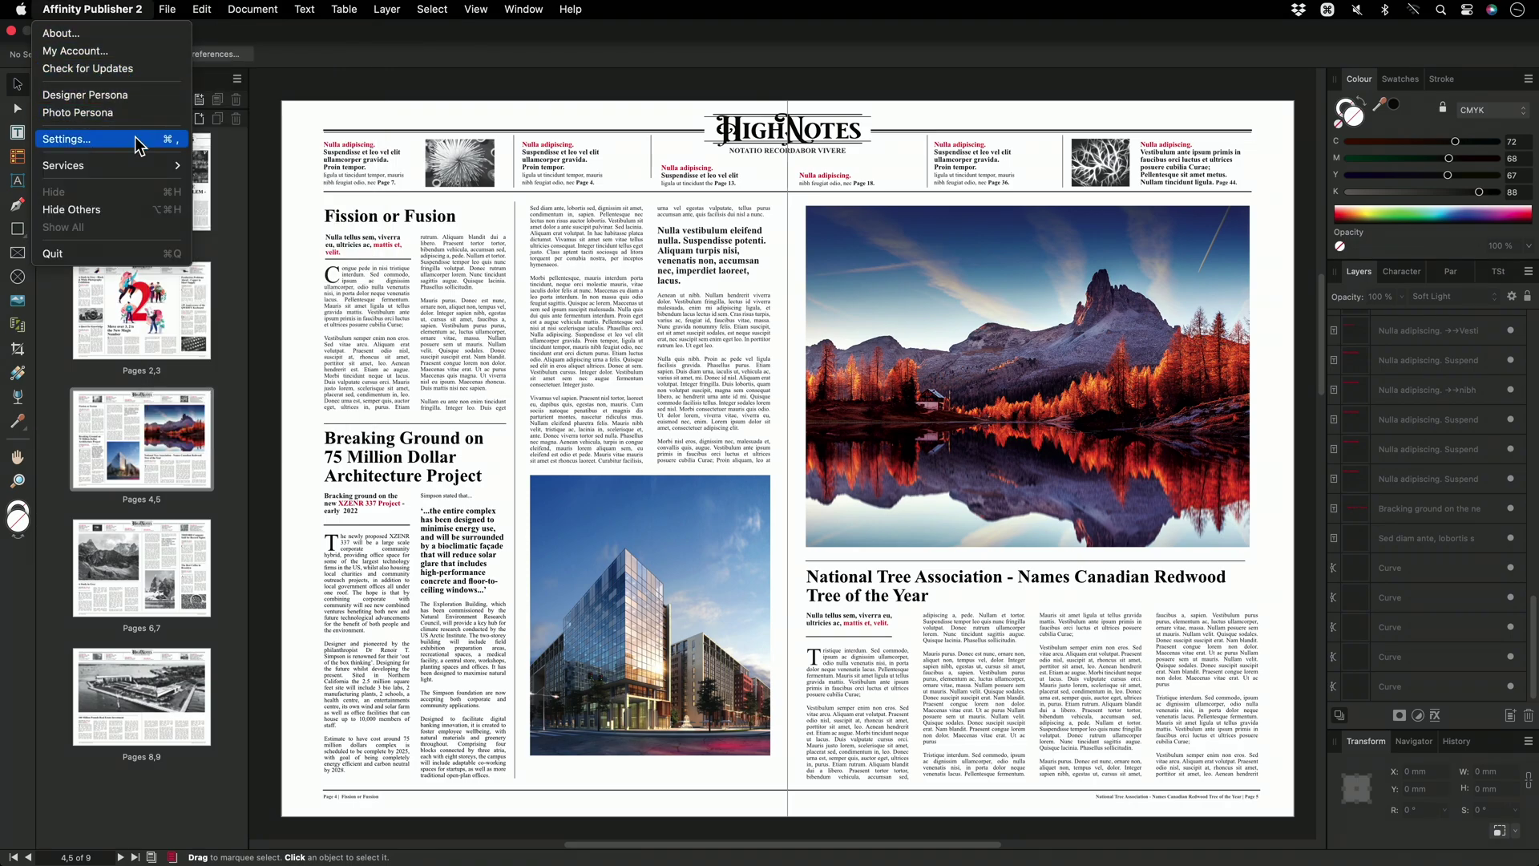
{"action": "left_click", "coordinate": [136, 140]}
{"action": "left_click", "coordinate": [523, 334]}
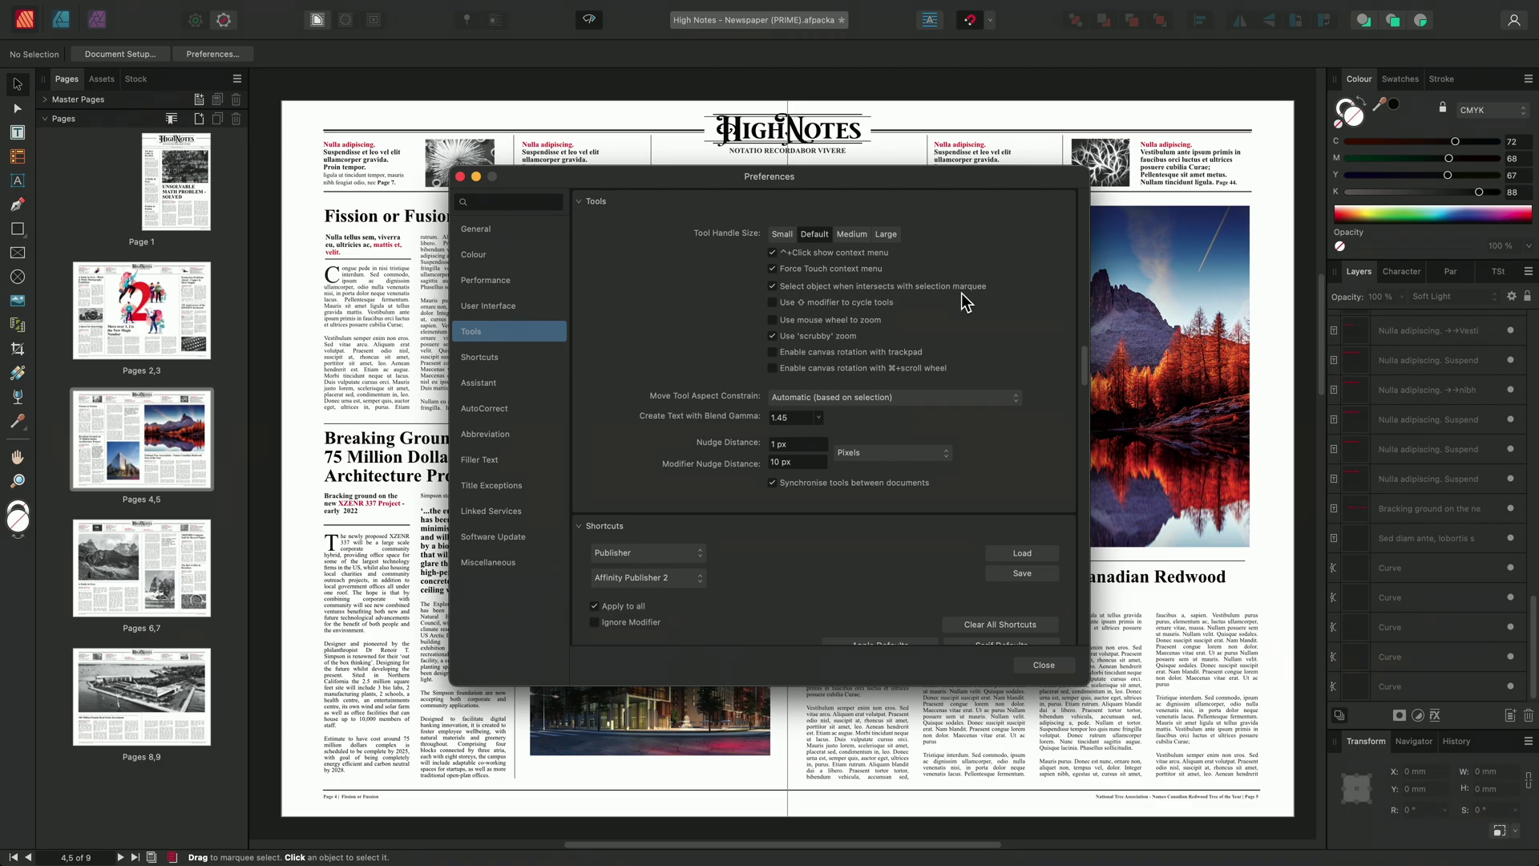
{"action": "left_click", "coordinate": [1047, 666]}
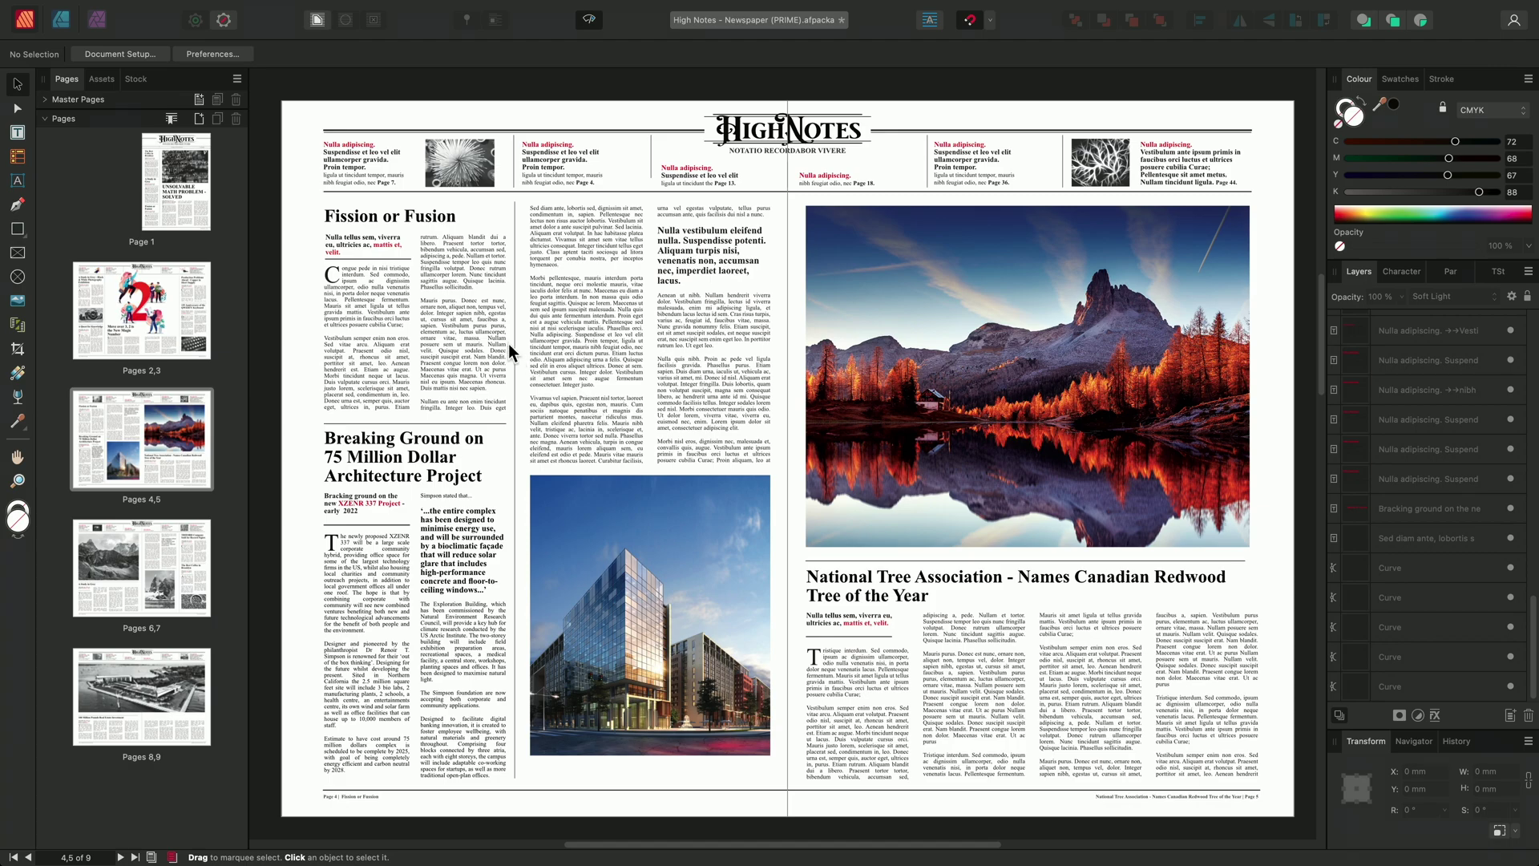
{"action": "left_click_drag", "start_coordinate": [298, 217], "coordinate": [368, 363]}
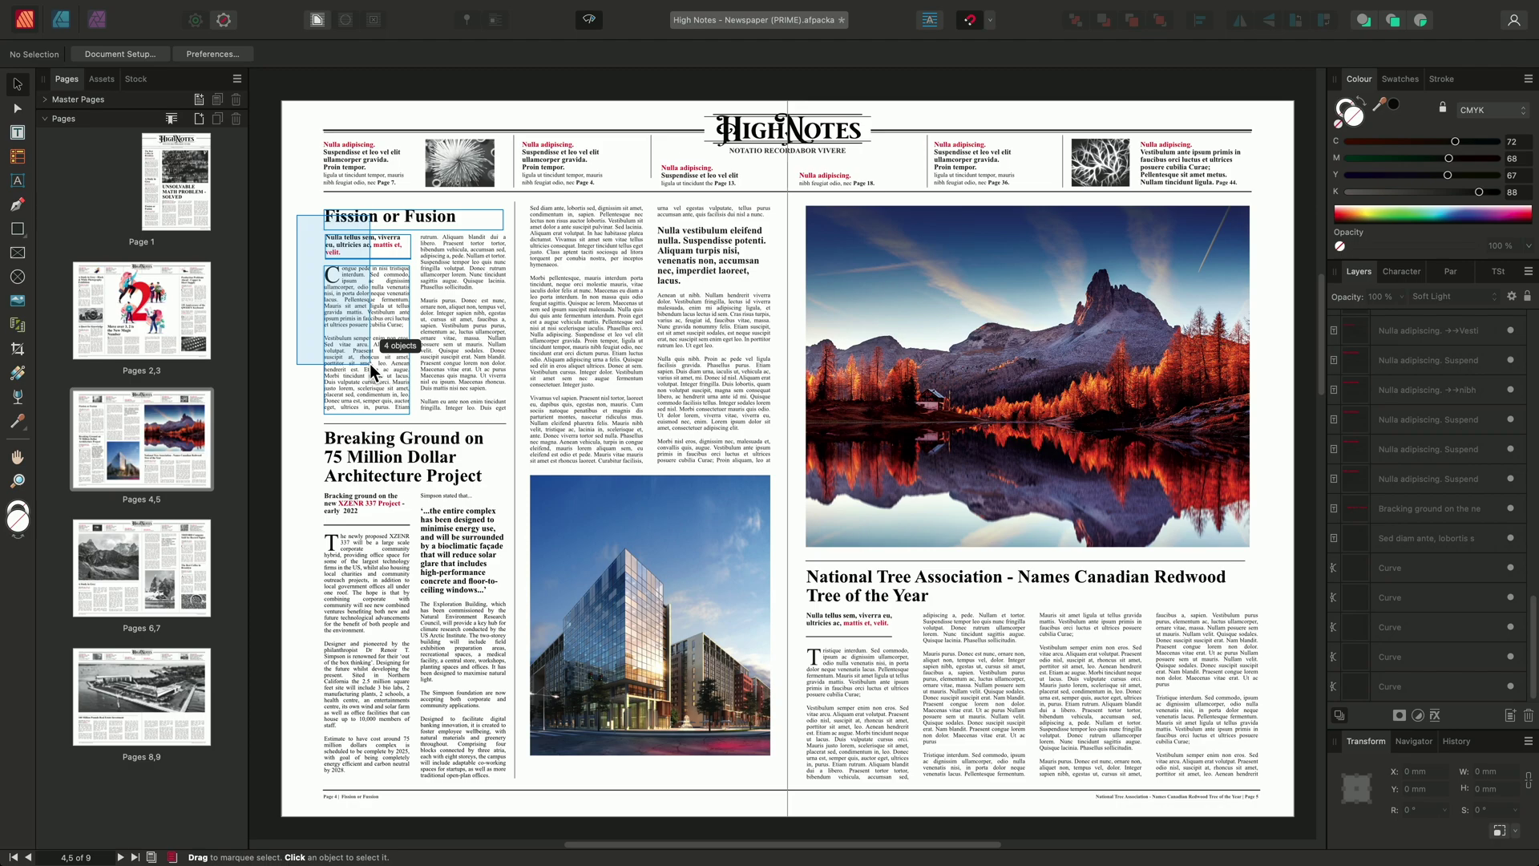
{"action": "left_click_drag", "start_coordinate": [370, 364], "coordinate": [369, 364]}
{"action": "key", "text": "Escape"}
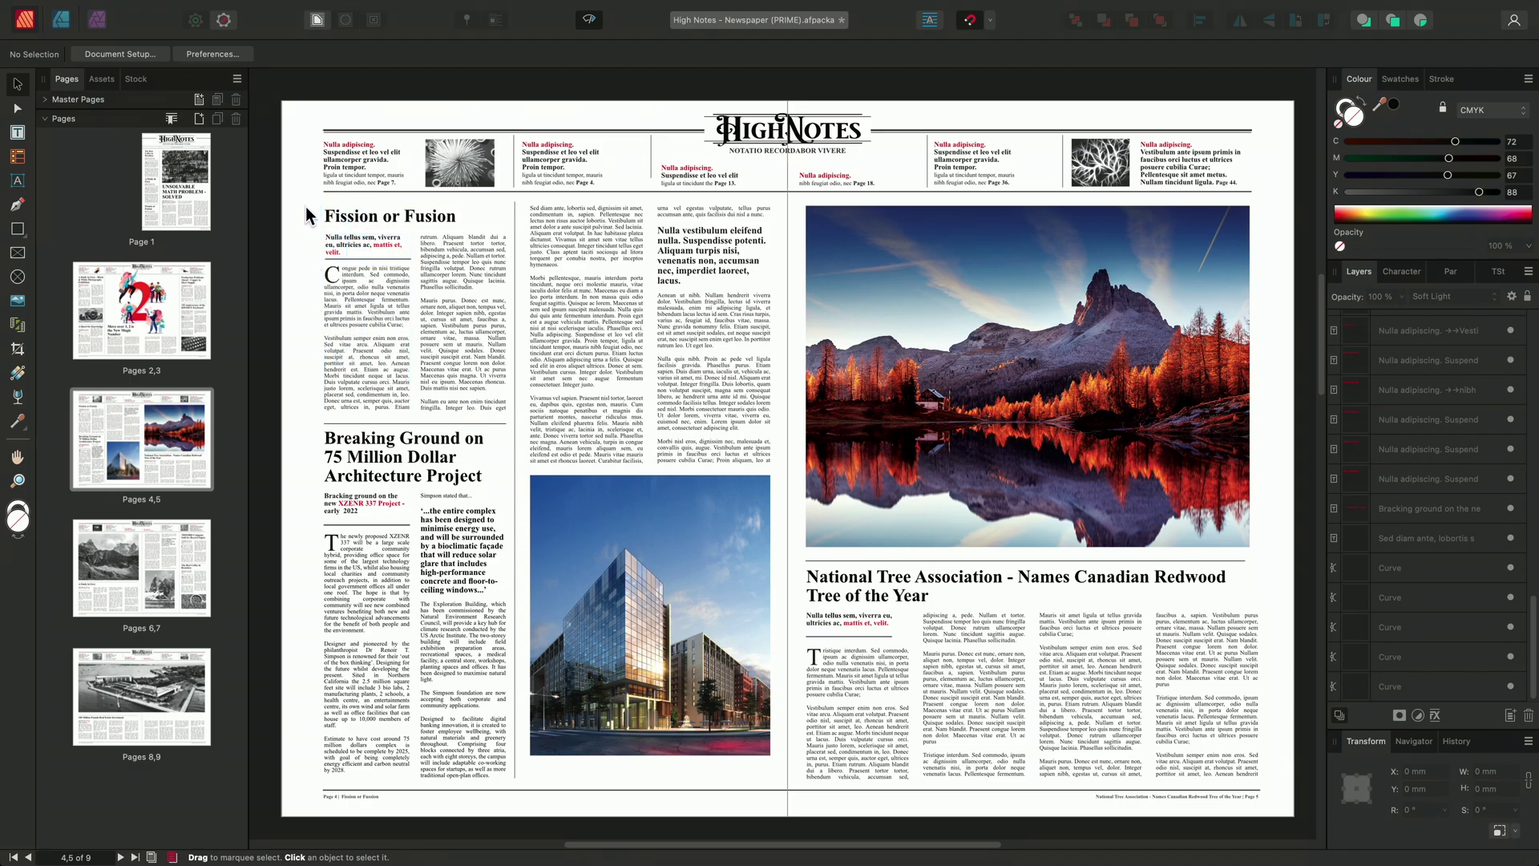
{"action": "left_click_drag", "start_coordinate": [308, 207], "coordinate": [480, 400]}
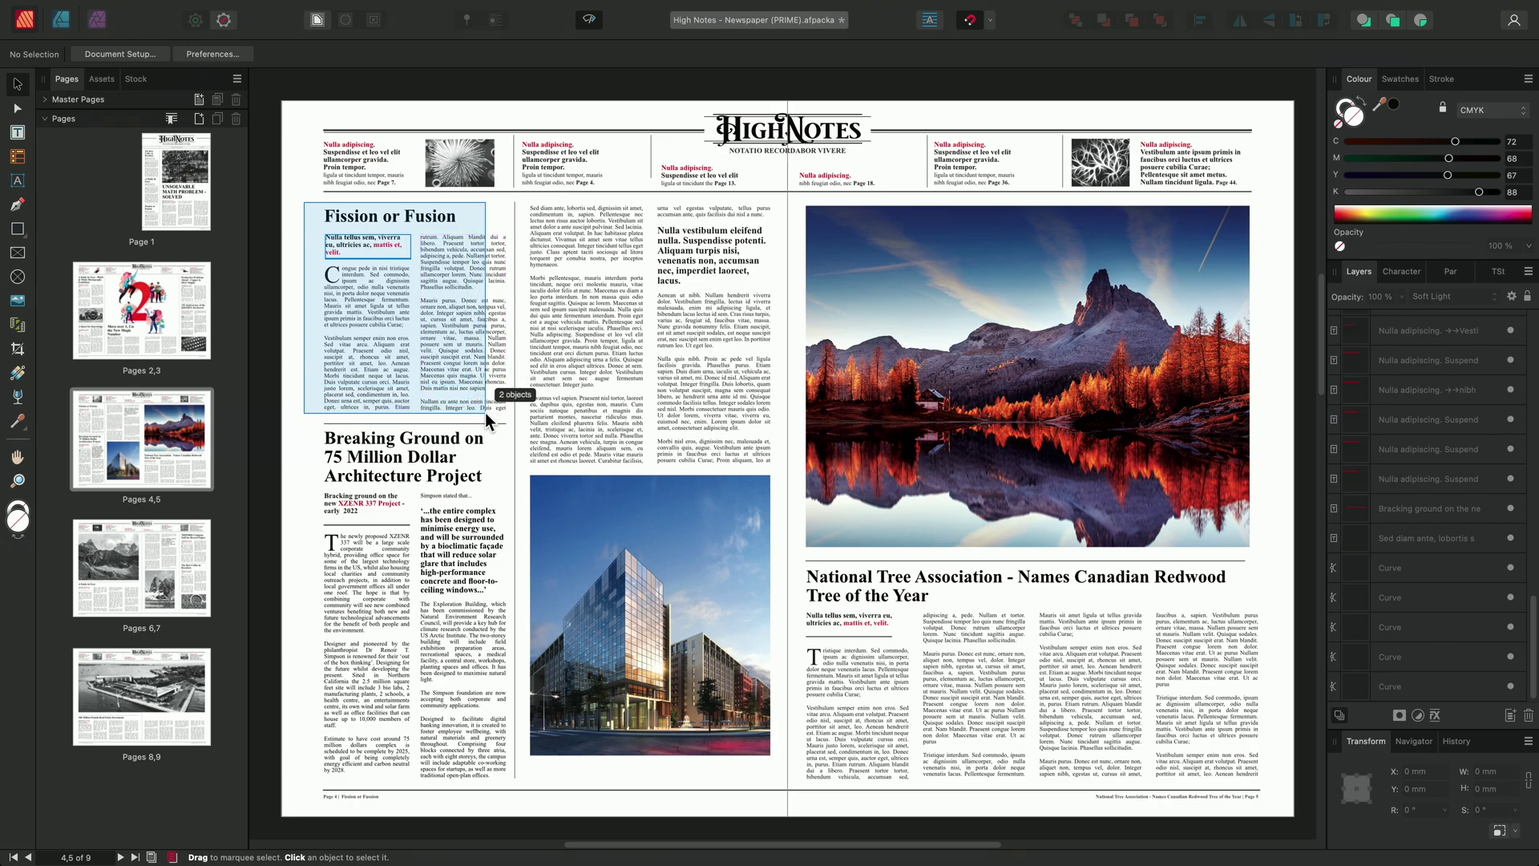
{"action": "left_click_drag", "start_coordinate": [479, 400], "coordinate": [511, 420]}
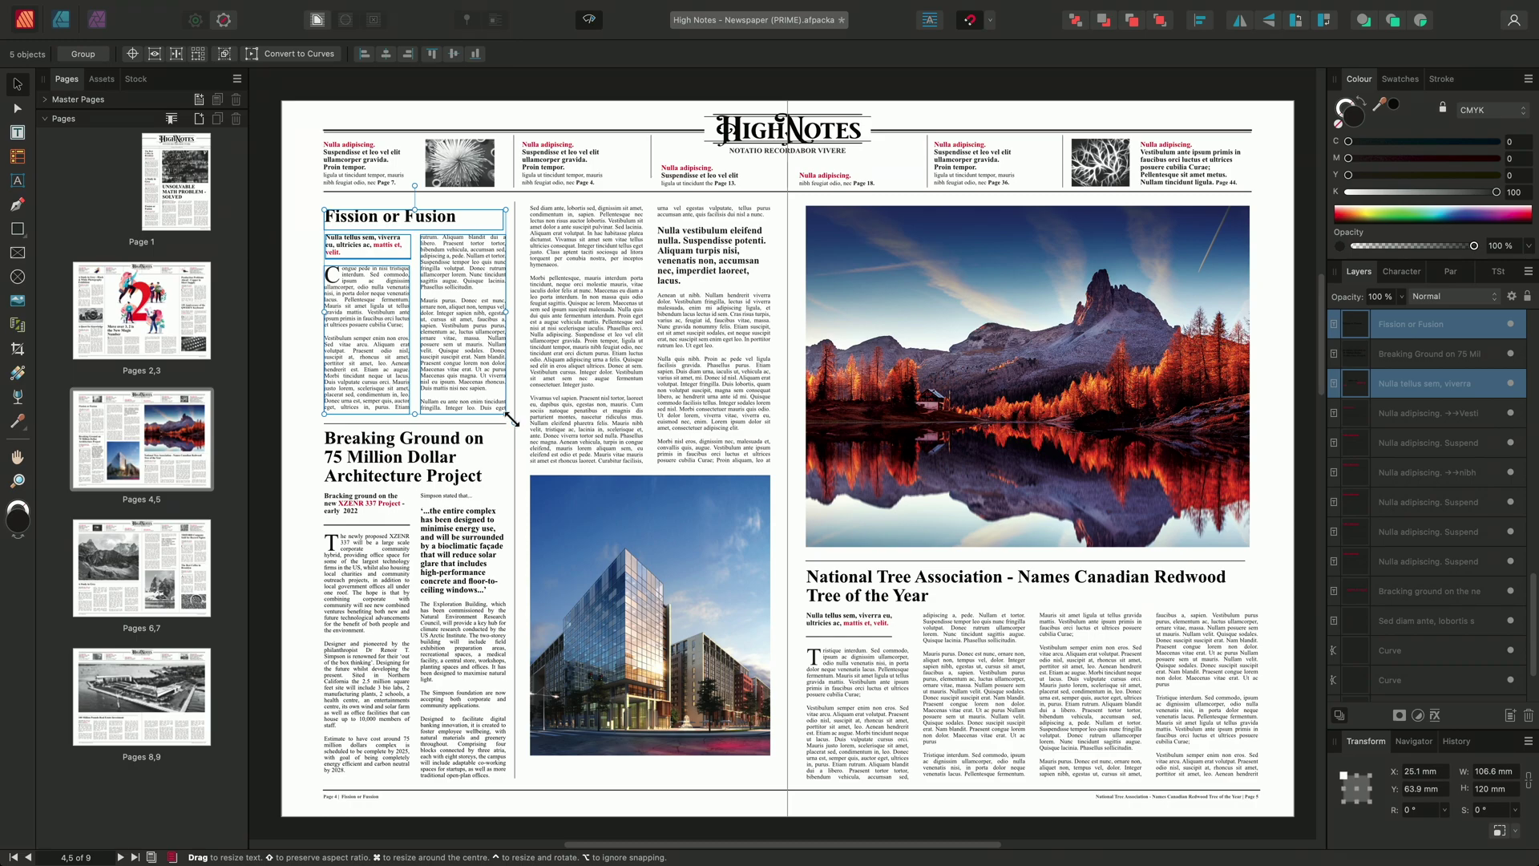
{"action": "key", "text": "Escape"}
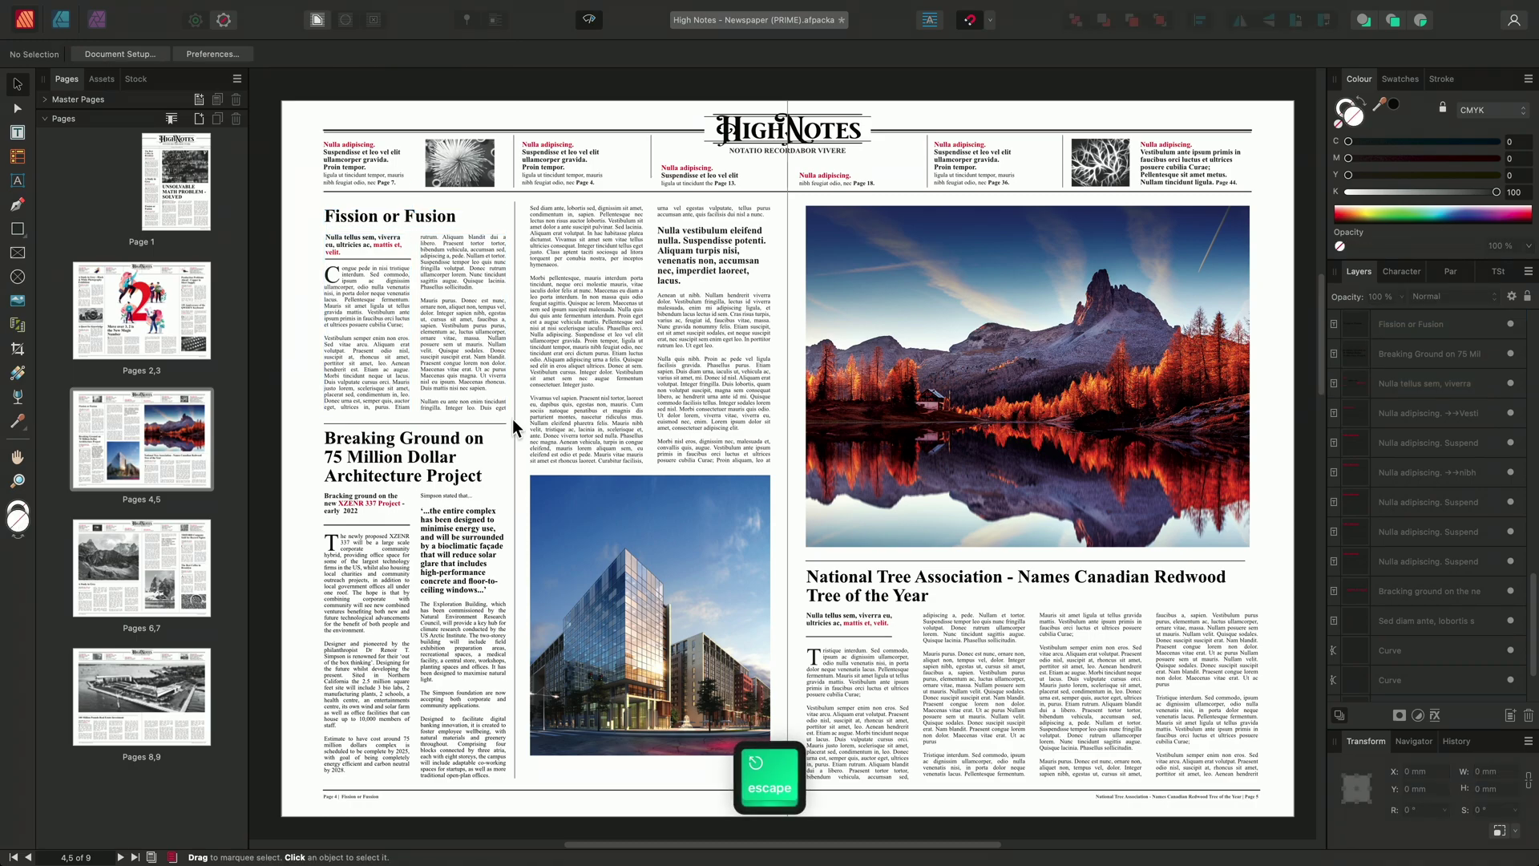